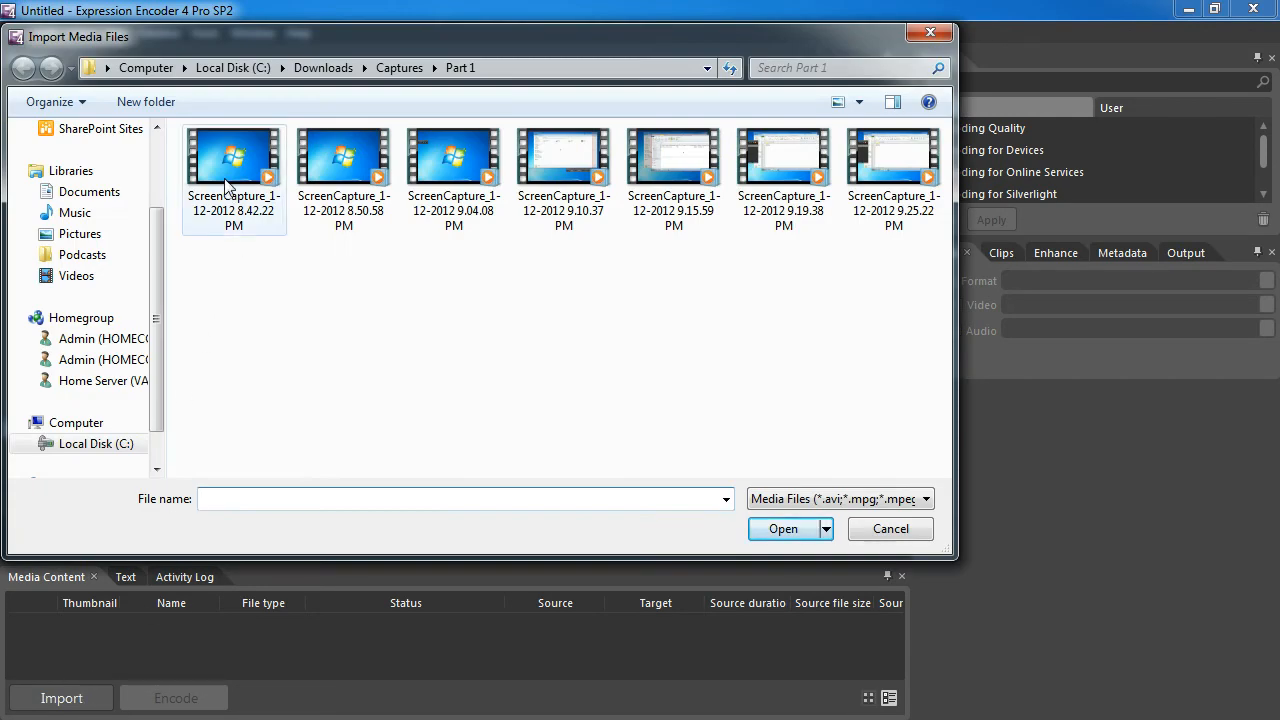
Import the 8.42.22 PM screen capture and append the six captures from 8.50.58 PM through 9.25.22 PM as trailers
left_click(226, 186)
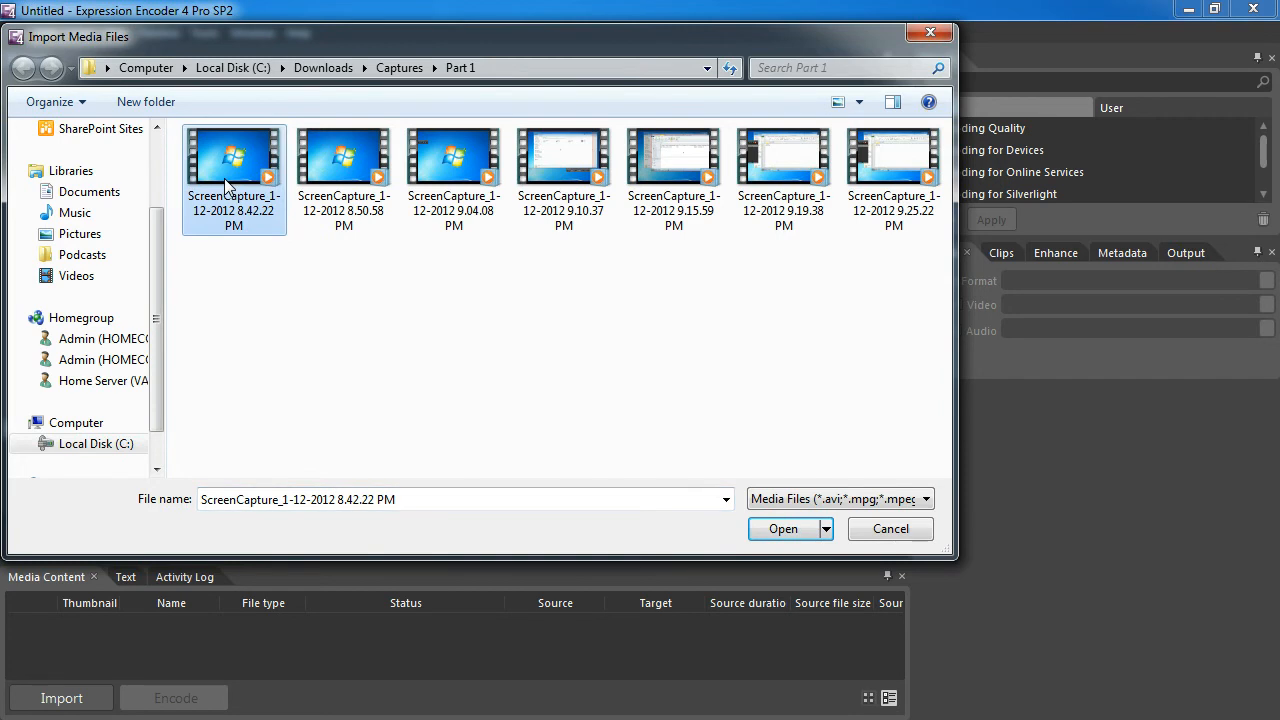
double_click(224, 178)
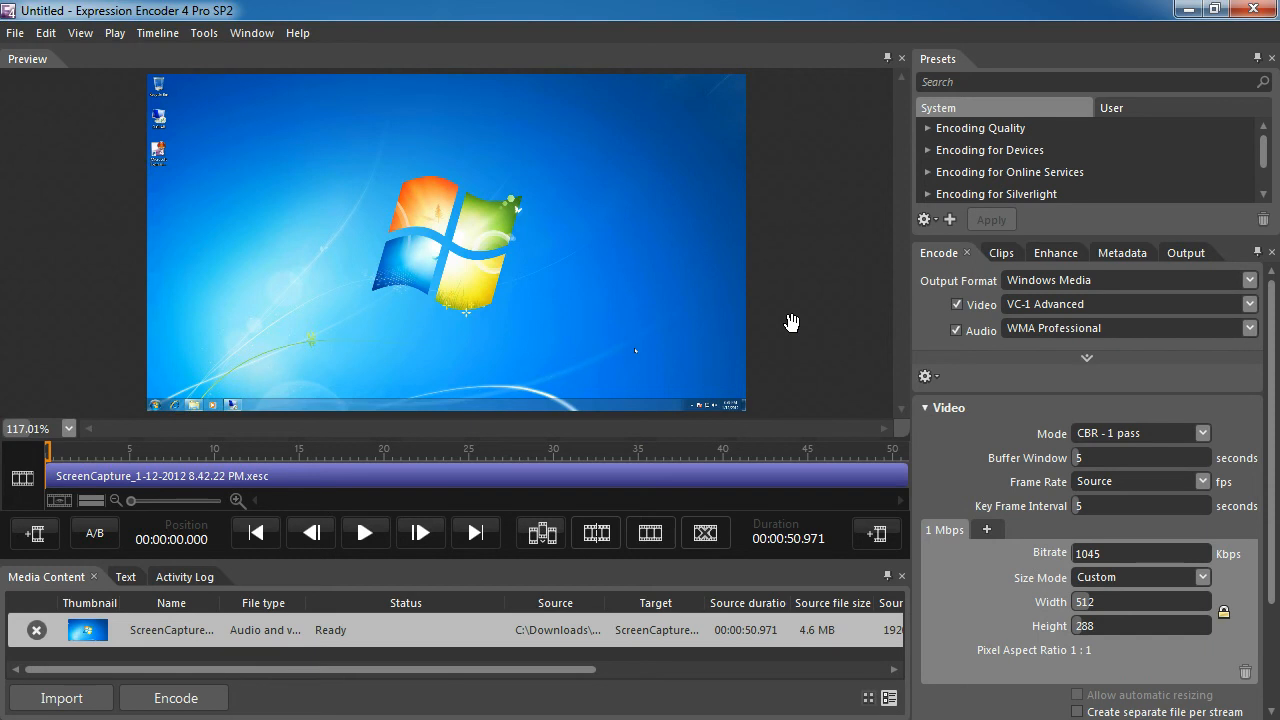
left_click(874, 537)
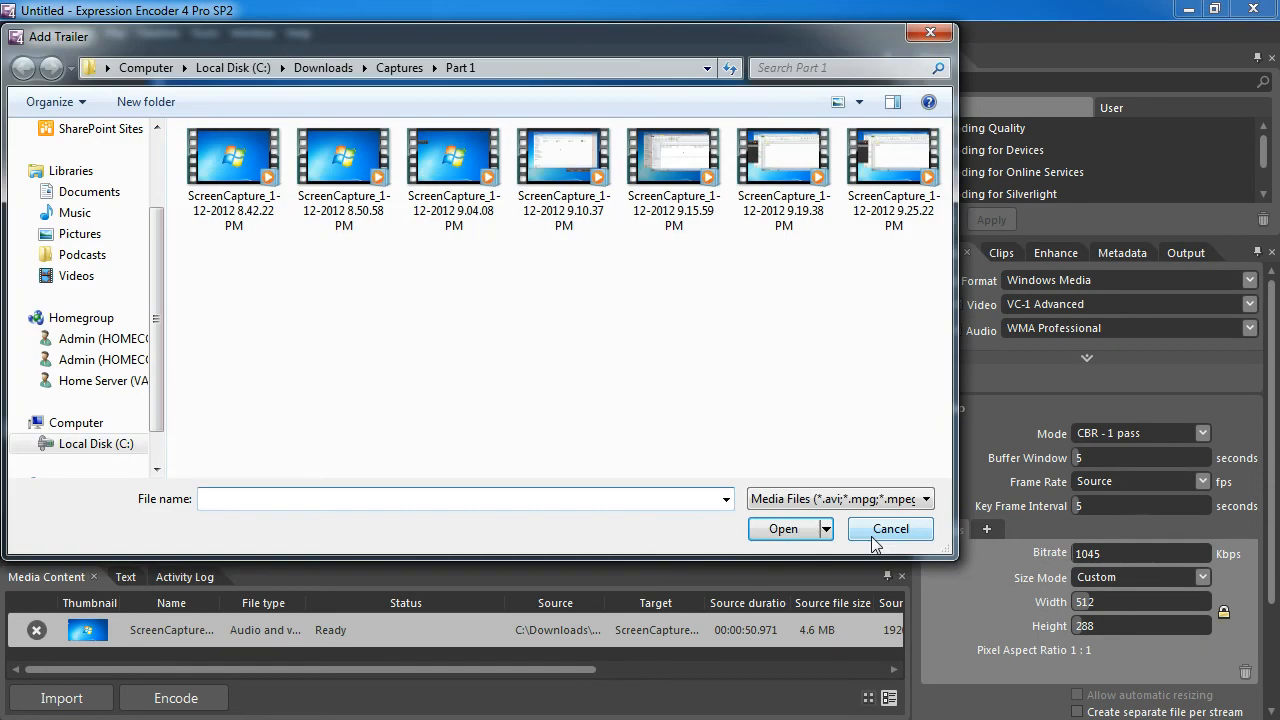
left_click(335, 180)
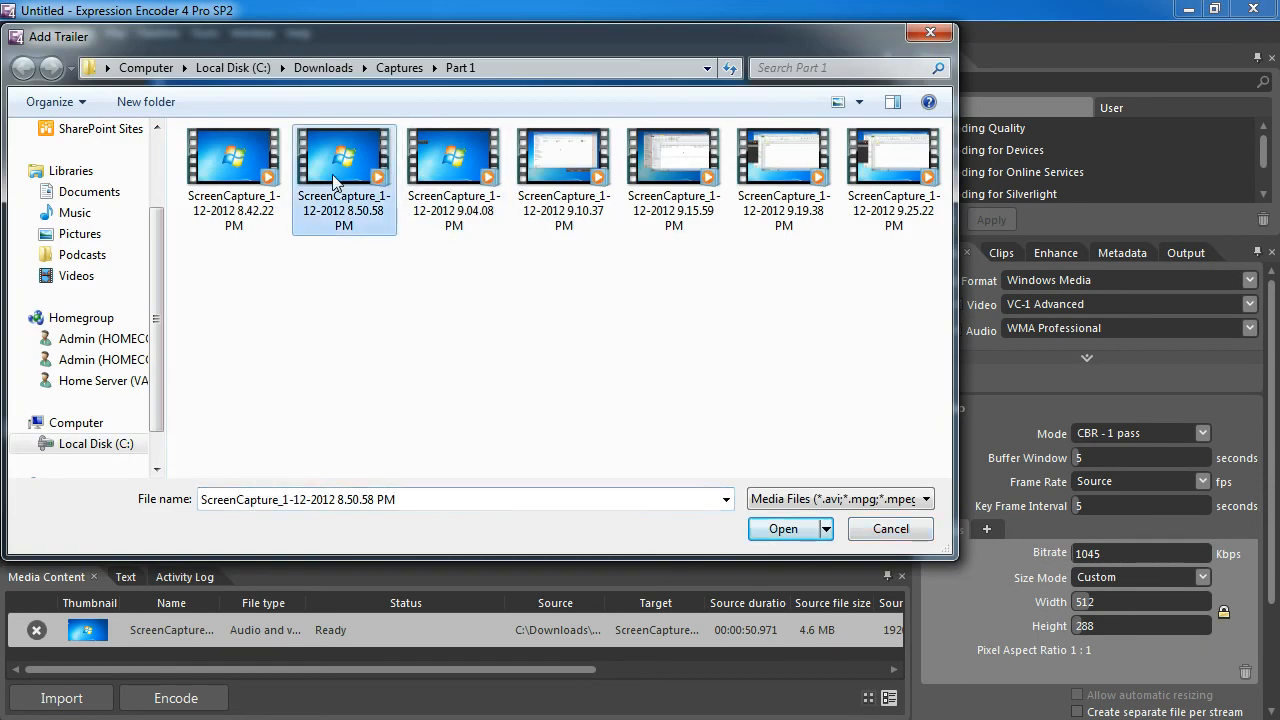
left_click(897, 180, "shift")
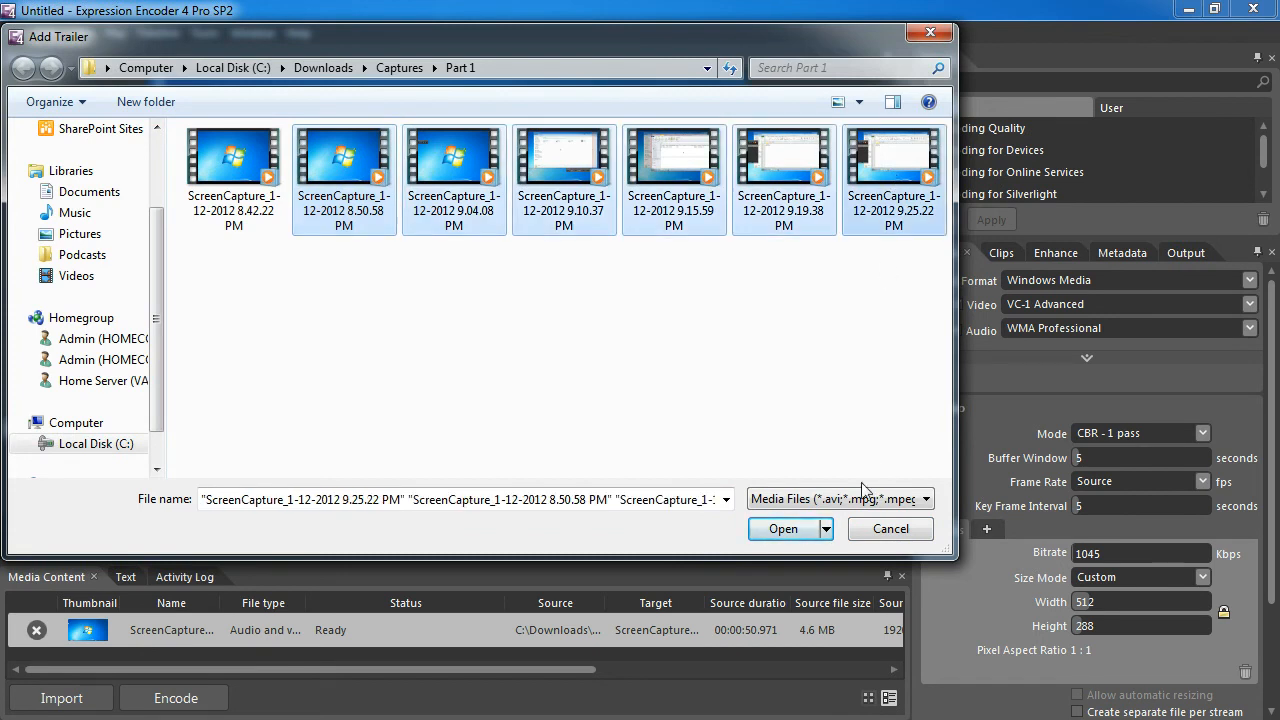
left_click(778, 532)
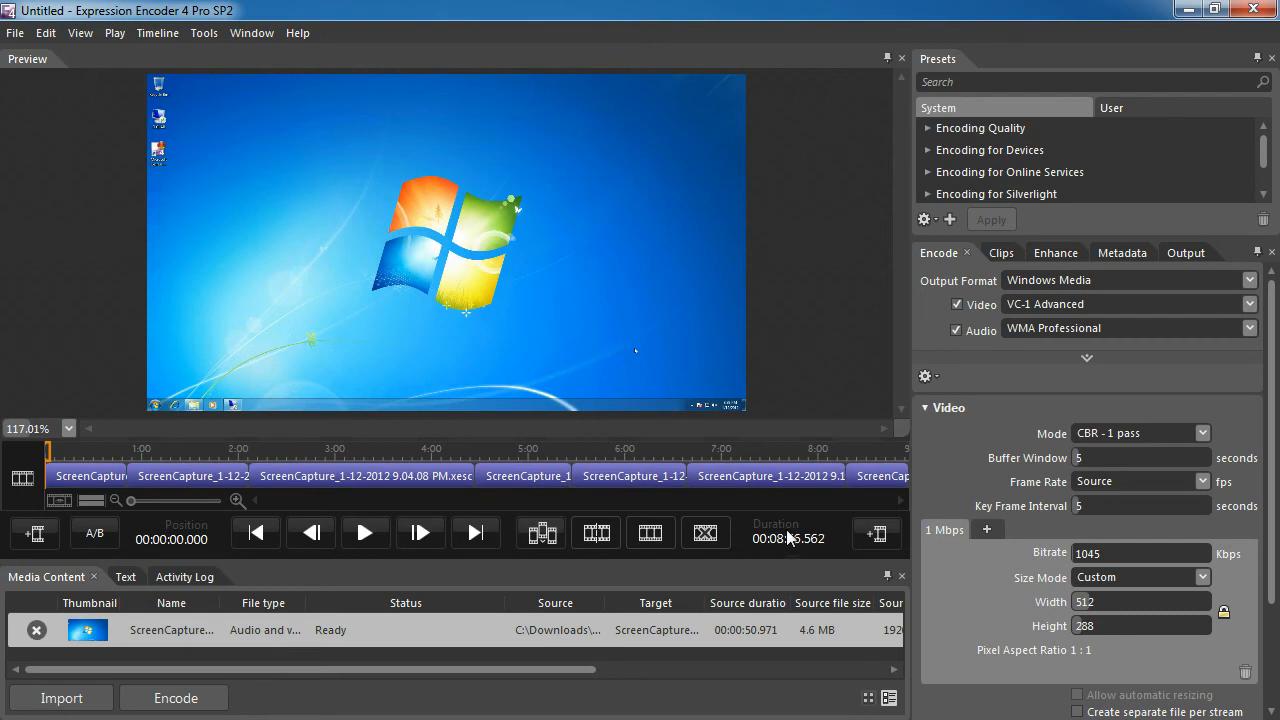
Preview several clips along the timeline, play part of the fourth clip briefly, and return to the beginning
left_click(191, 477)
left_click(342, 478)
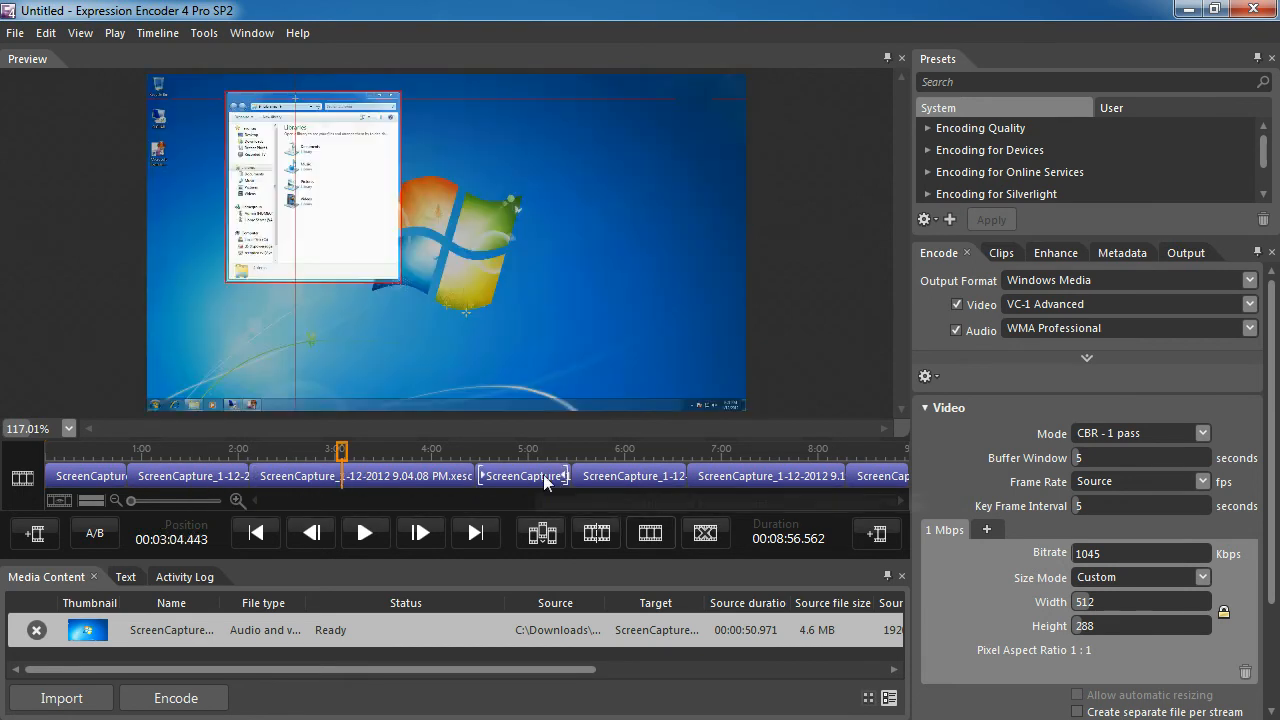
left_click(530, 476)
left_click(365, 534)
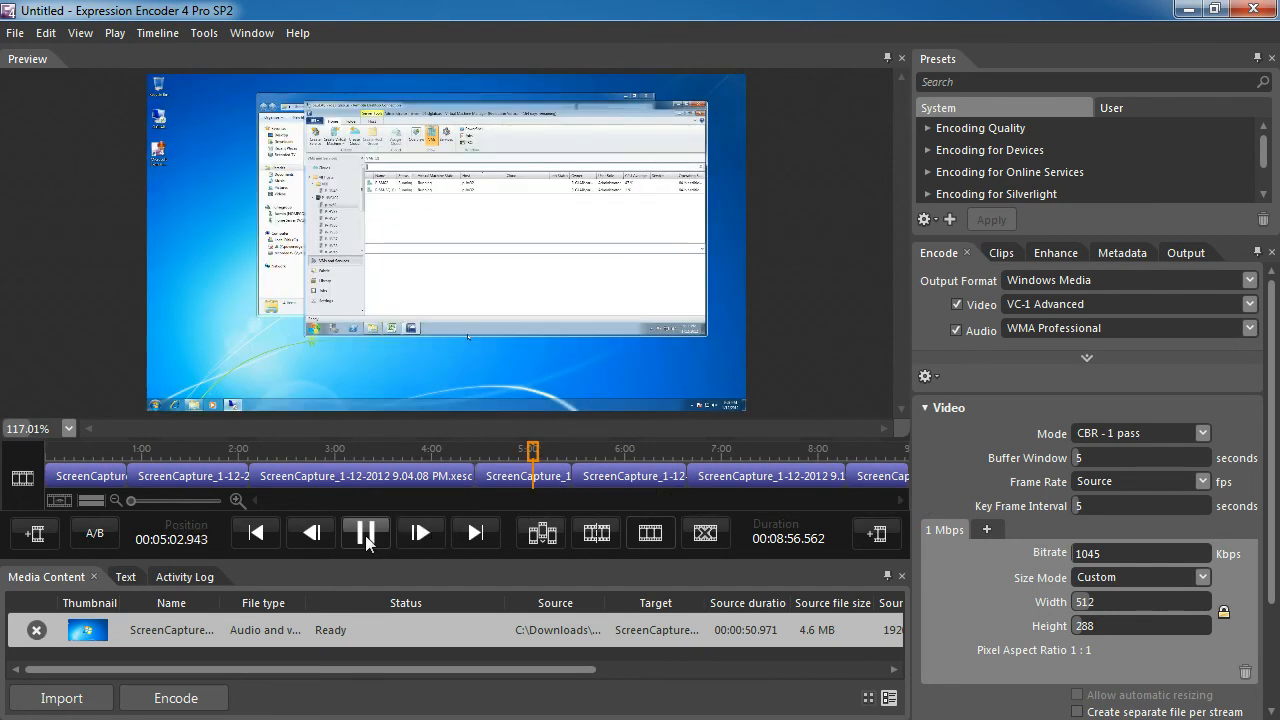
left_click(365, 534)
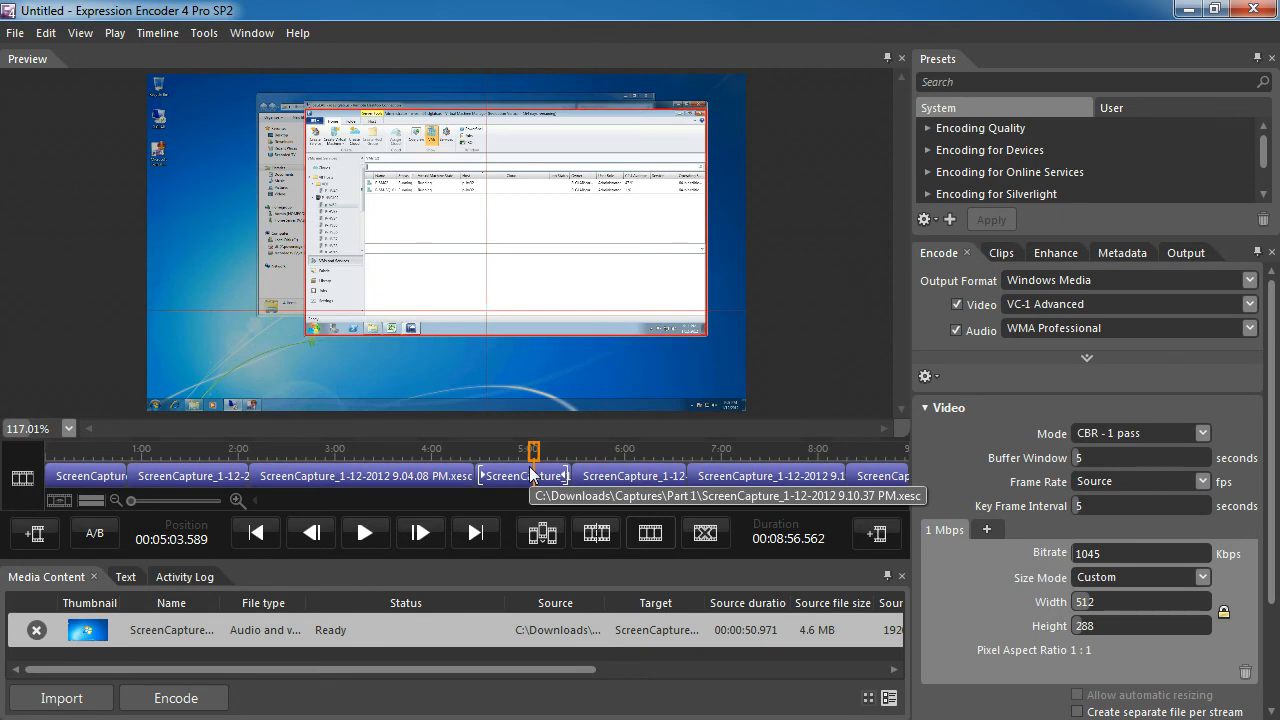
left_click(56, 477)
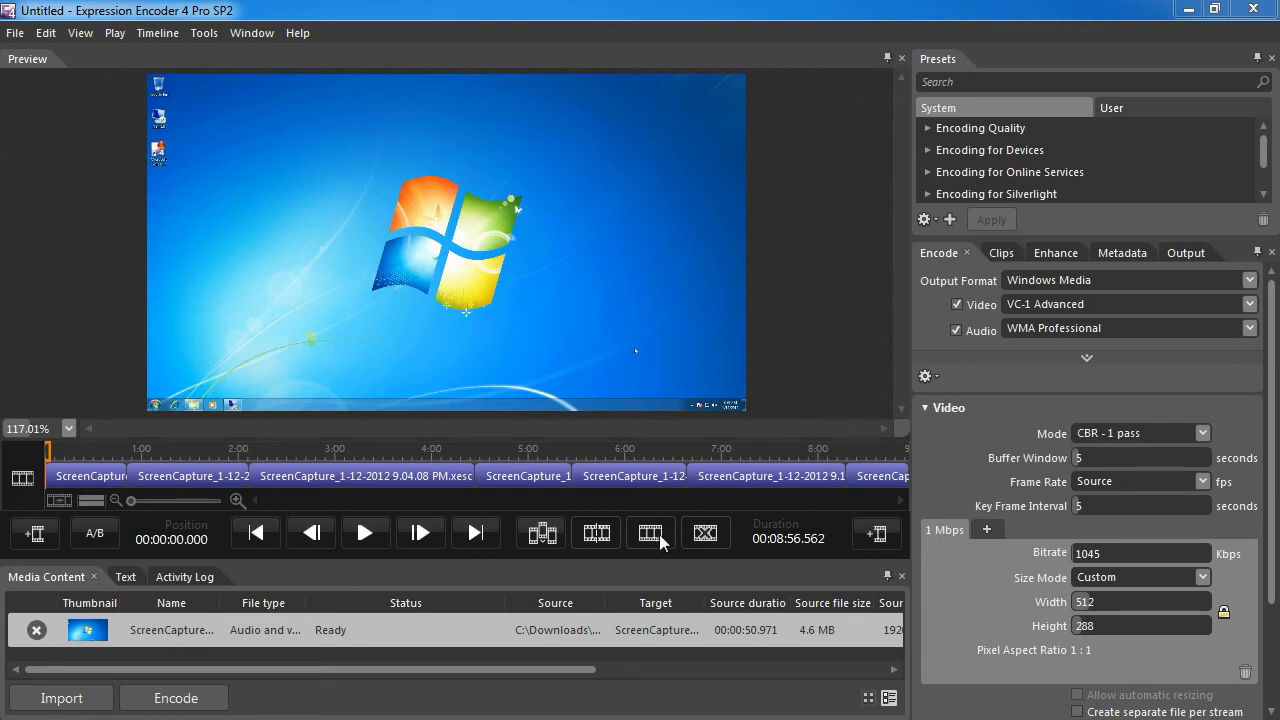
Play the end of the 8.50.58 PM clip from about 1:55 to examine its closing footage
left_click(225, 480)
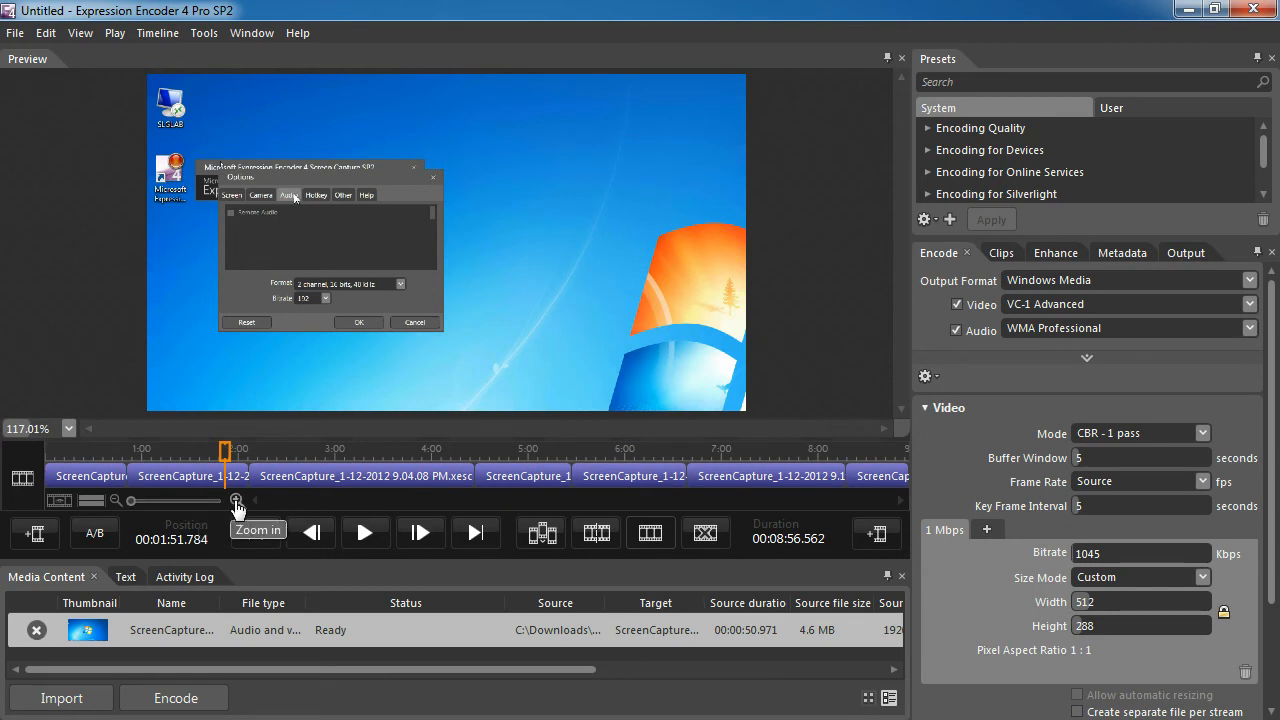
left_click(236, 500)
left_click(236, 500)
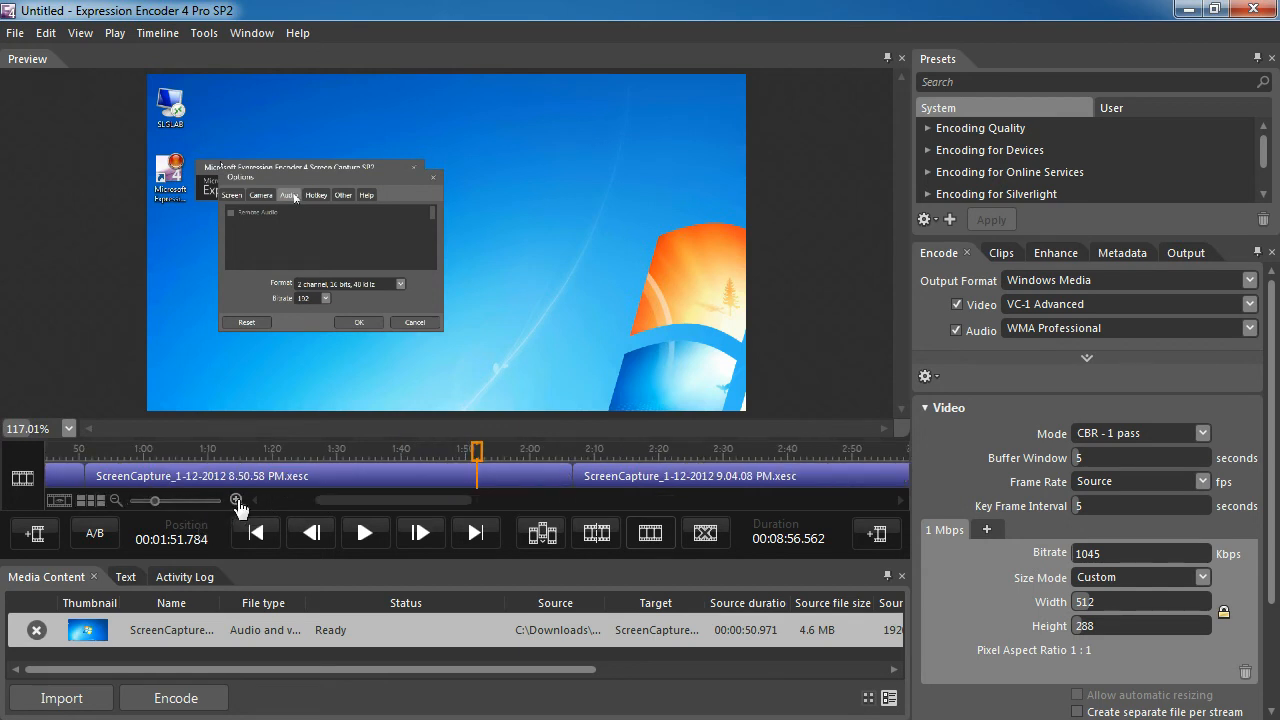
left_click_drag(386, 501, 432, 500)
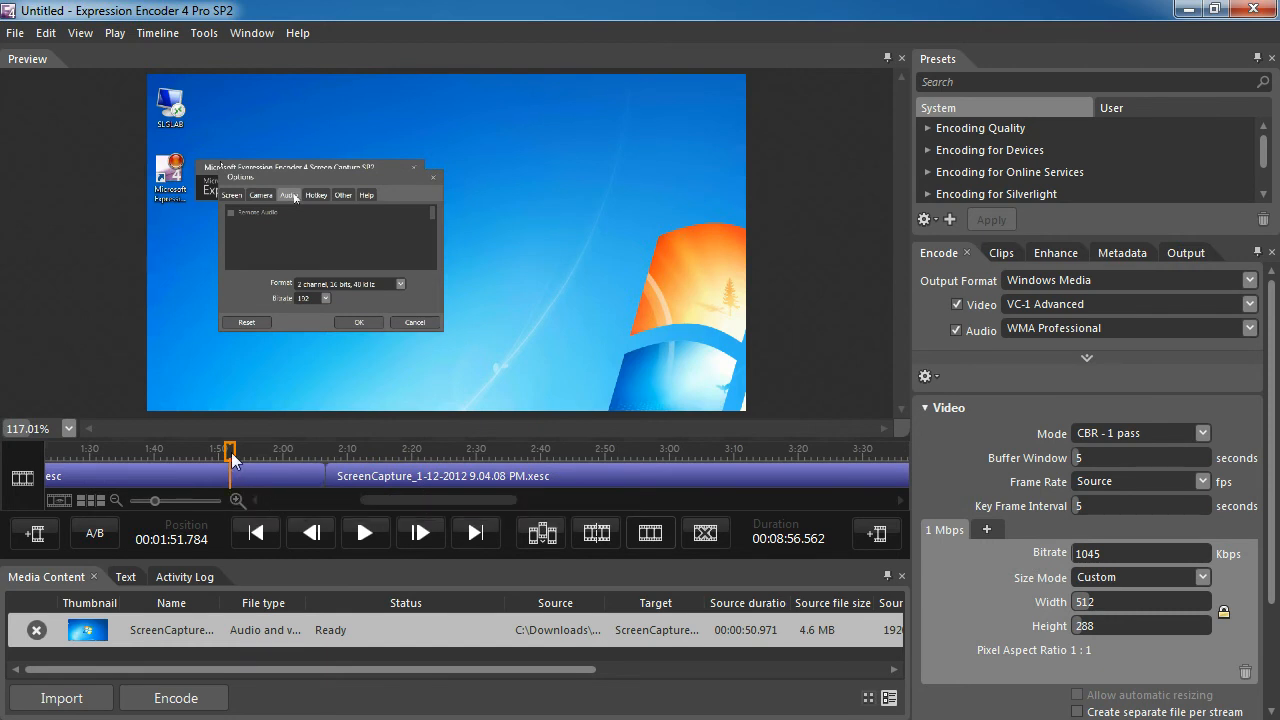
left_click_drag(231, 456, 256, 461)
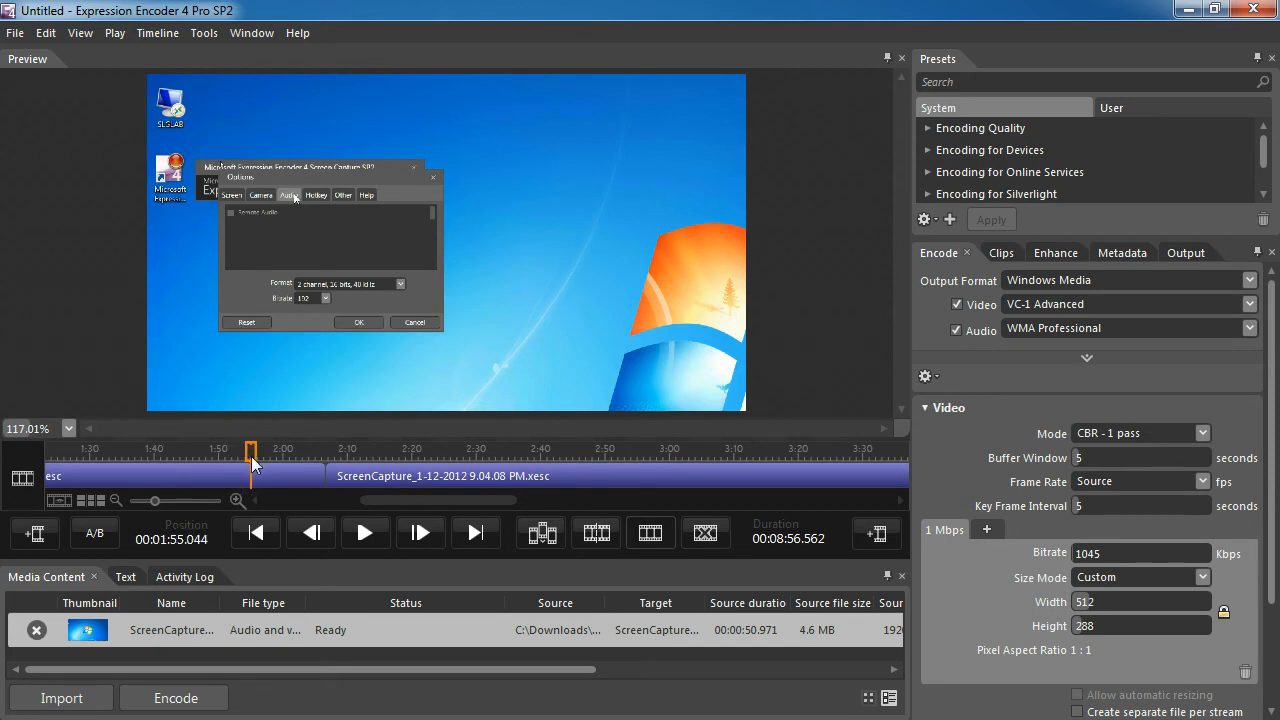
left_click(367, 543)
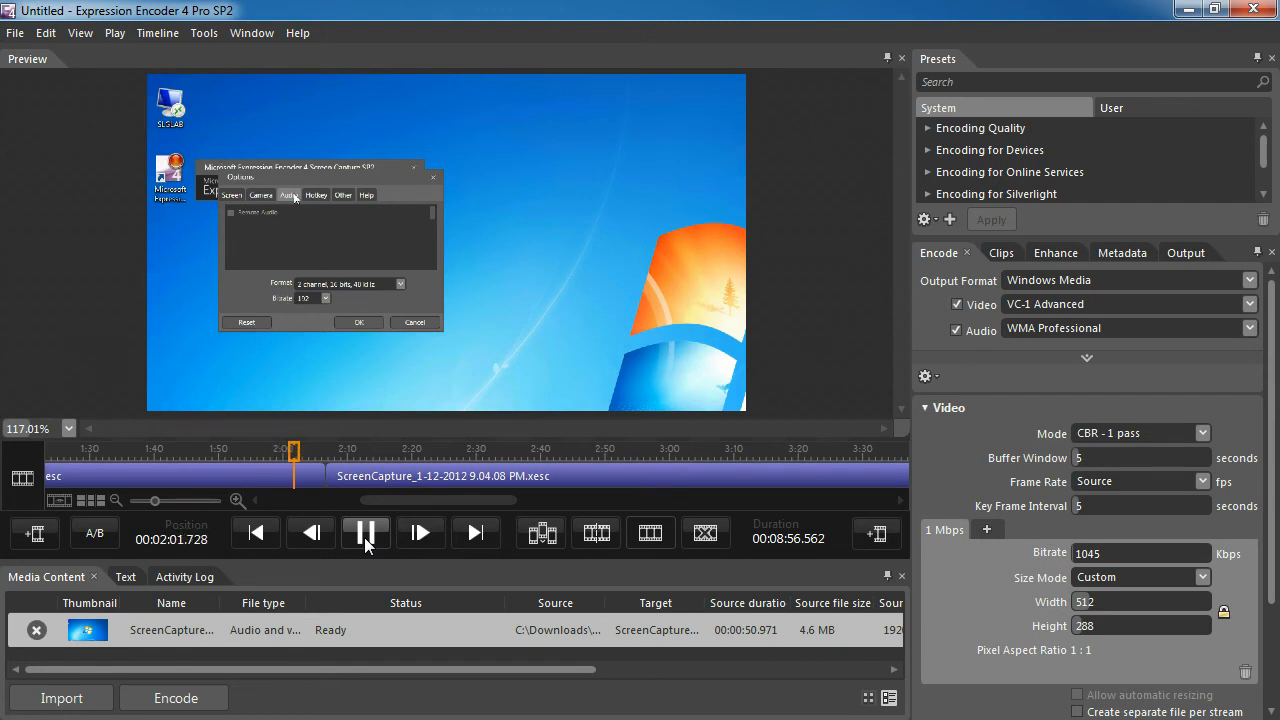
left_click(365, 533)
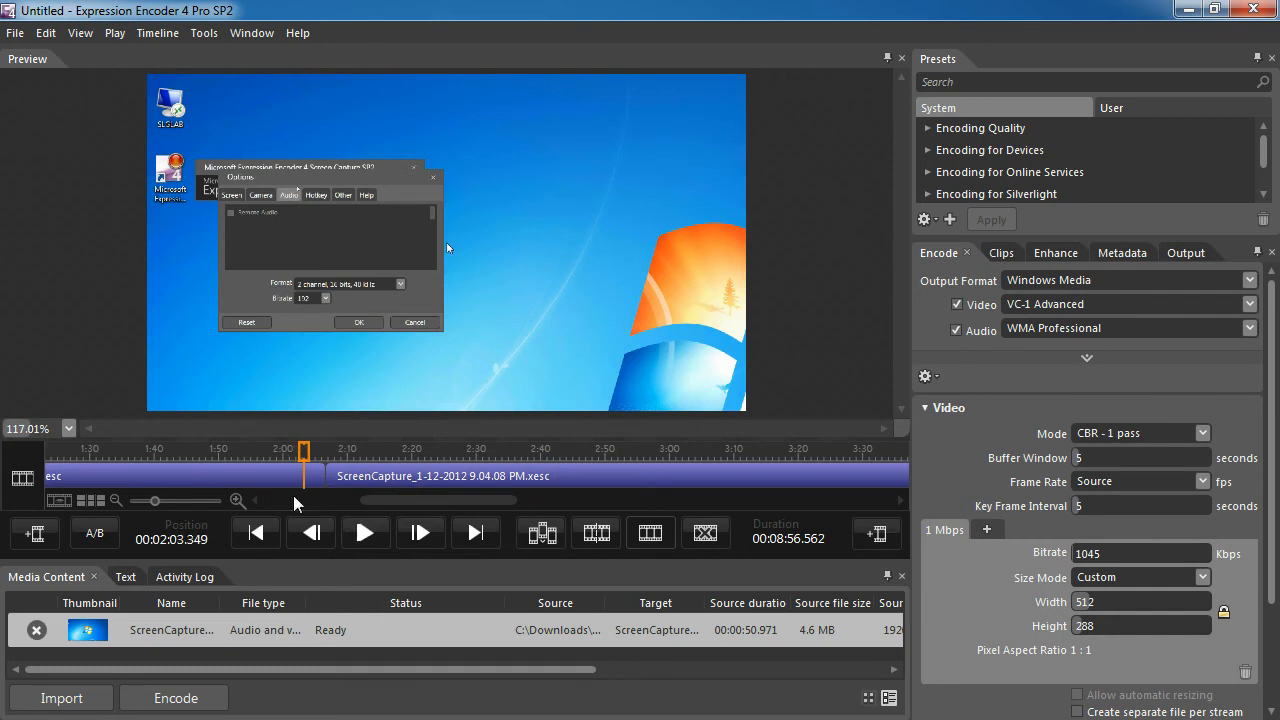
Split the 8.50.58 PM clip at about 1:56.75 and remove the segment after the split
left_click_drag(306, 450, 261, 473)
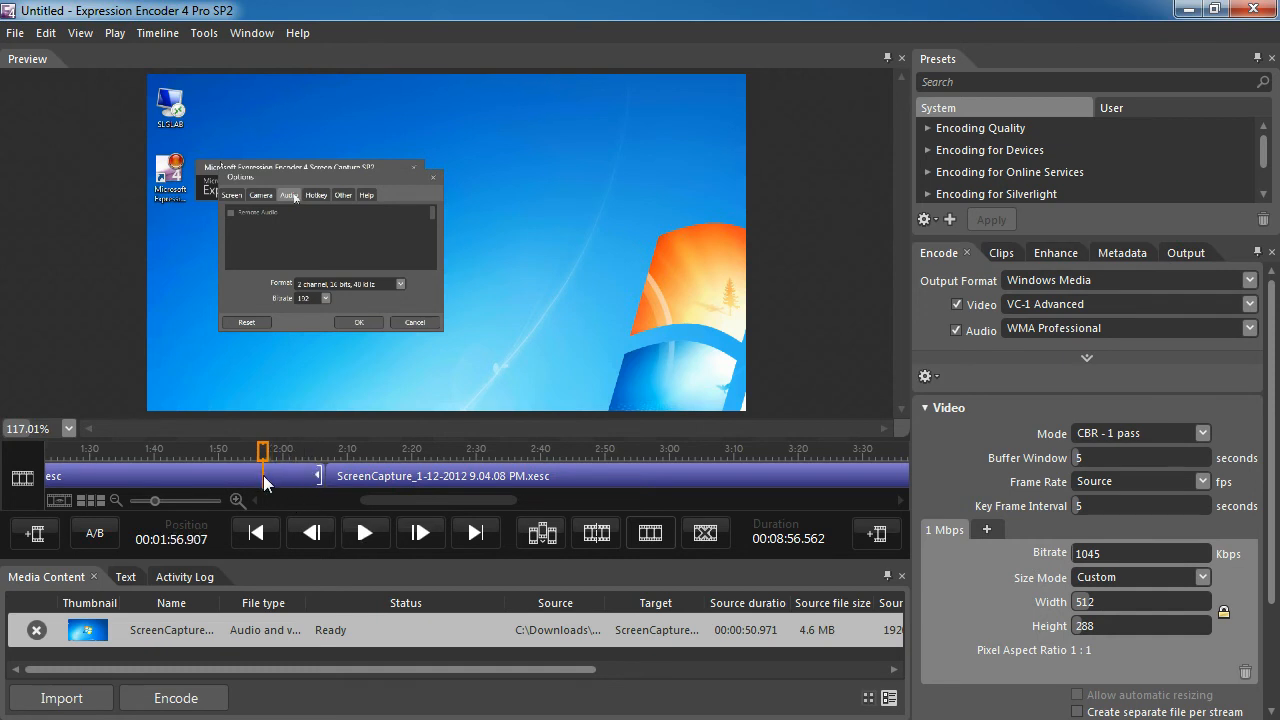
left_click(355, 542)
left_click(353, 544)
left_click_drag(268, 474, 265, 474)
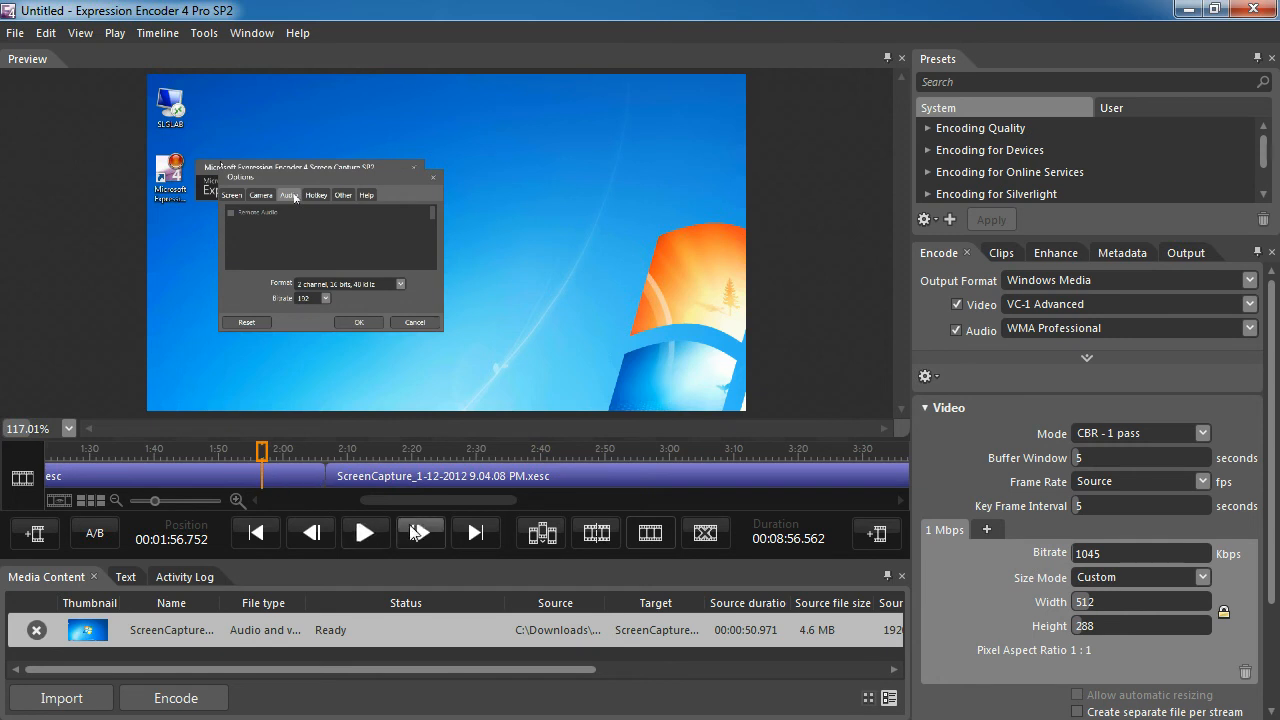
left_click(598, 538)
left_click(293, 484)
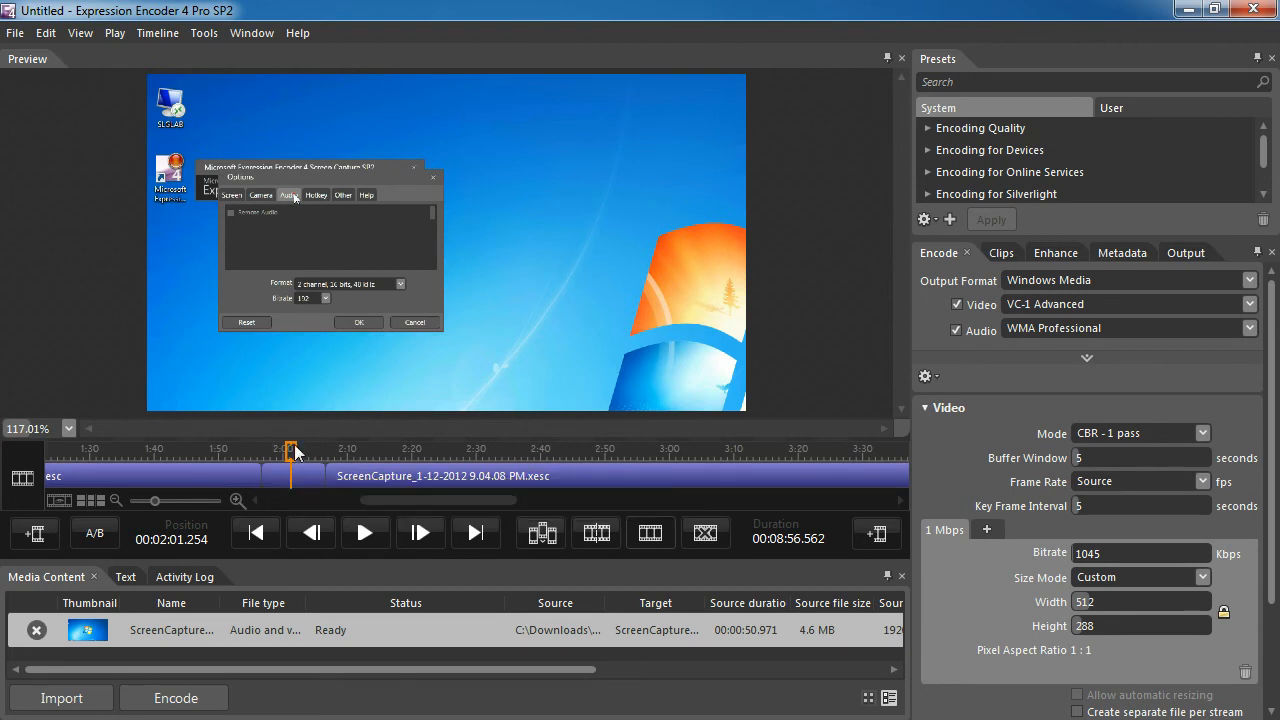
left_click(701, 537)
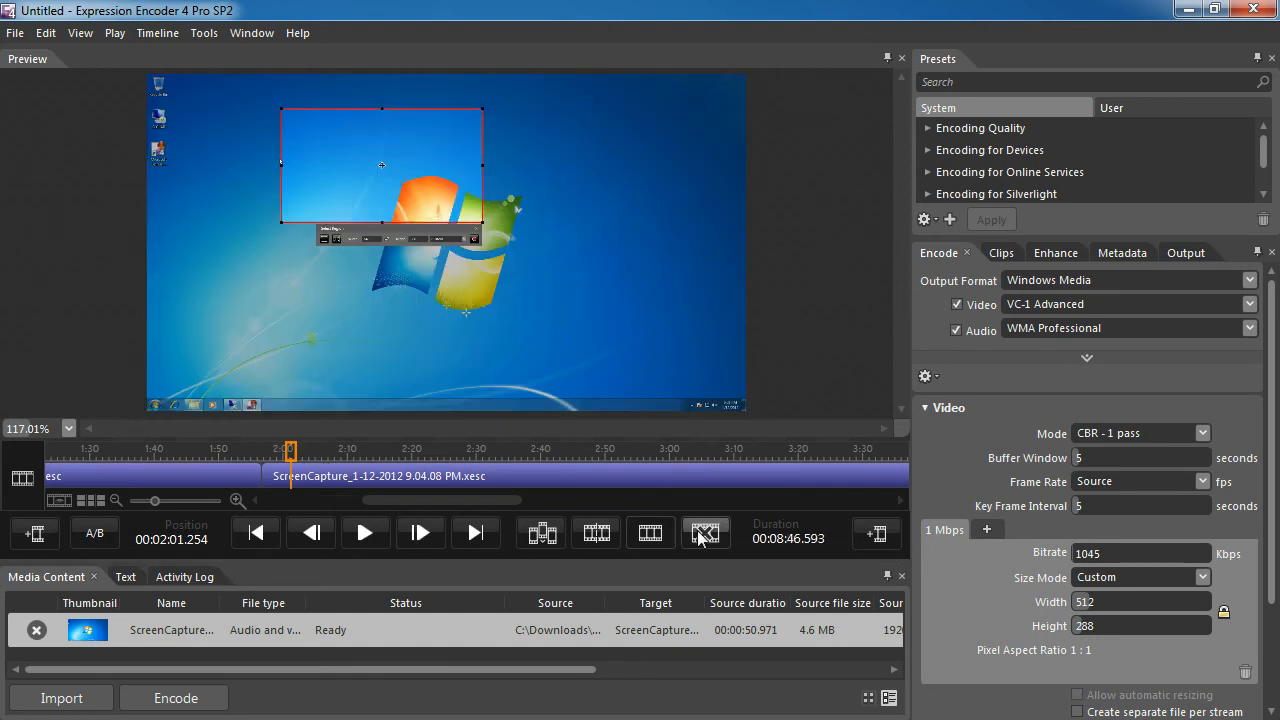
Play from about 1:54 across the join between the second and third clips to check the cut
left_click(245, 478)
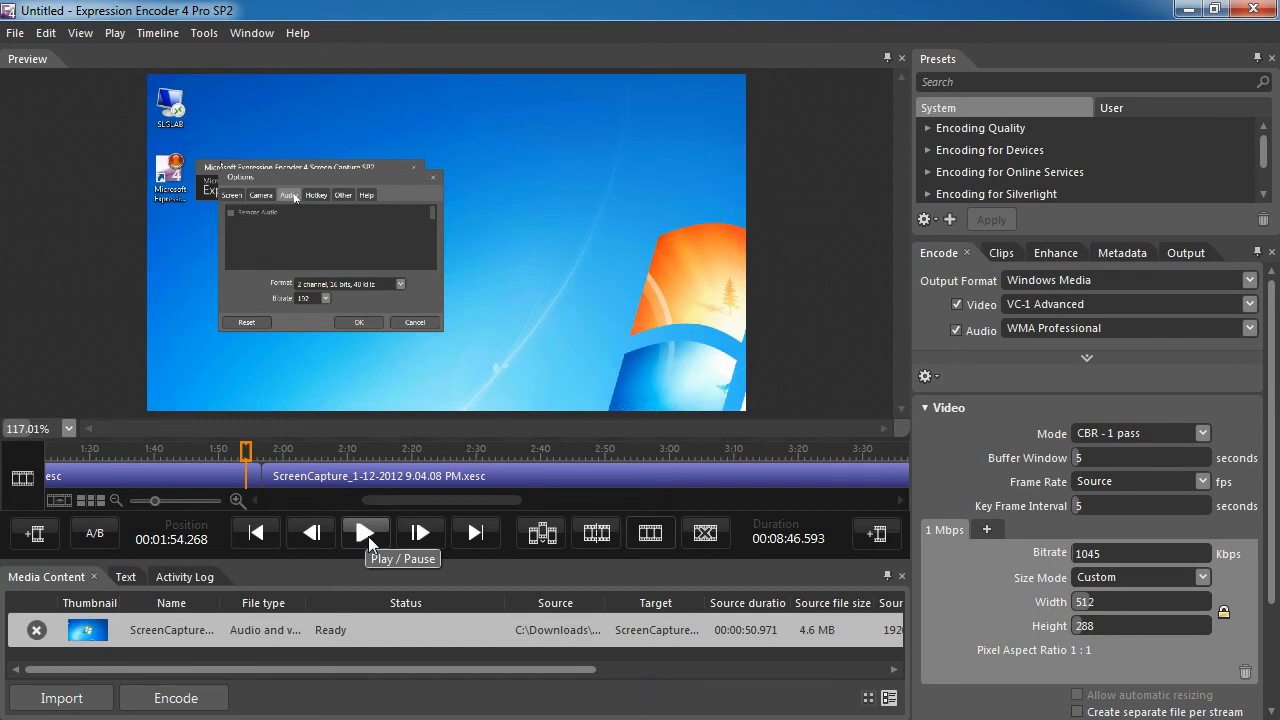
left_click(366, 533)
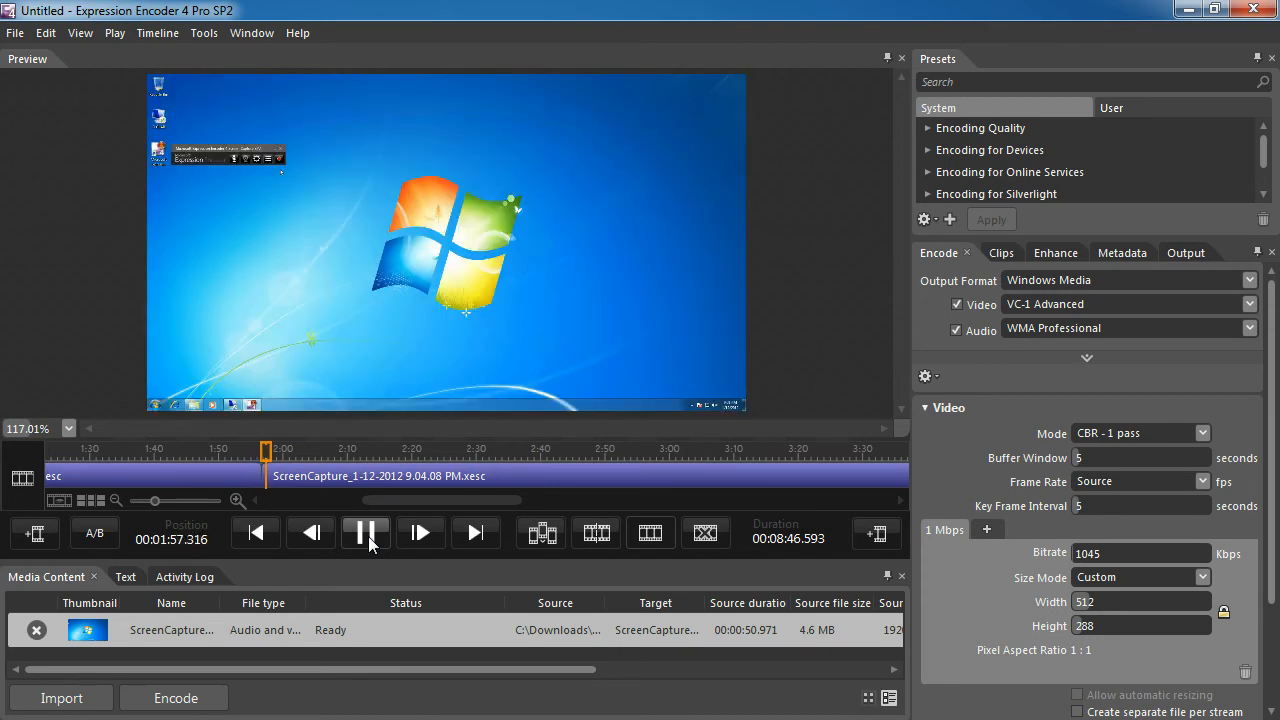
left_click(369, 541)
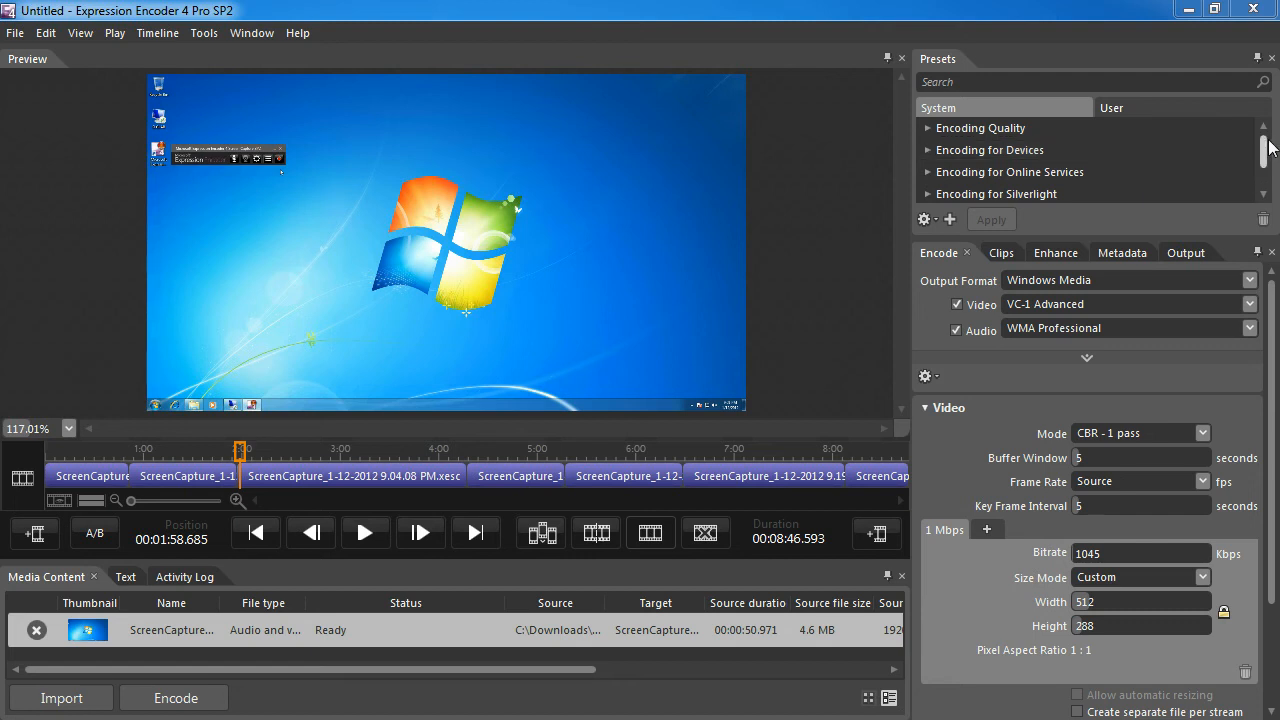
Apply the H.264 YouTube HD preset from the HD presets for online services
left_click(928, 129)
left_click(927, 128)
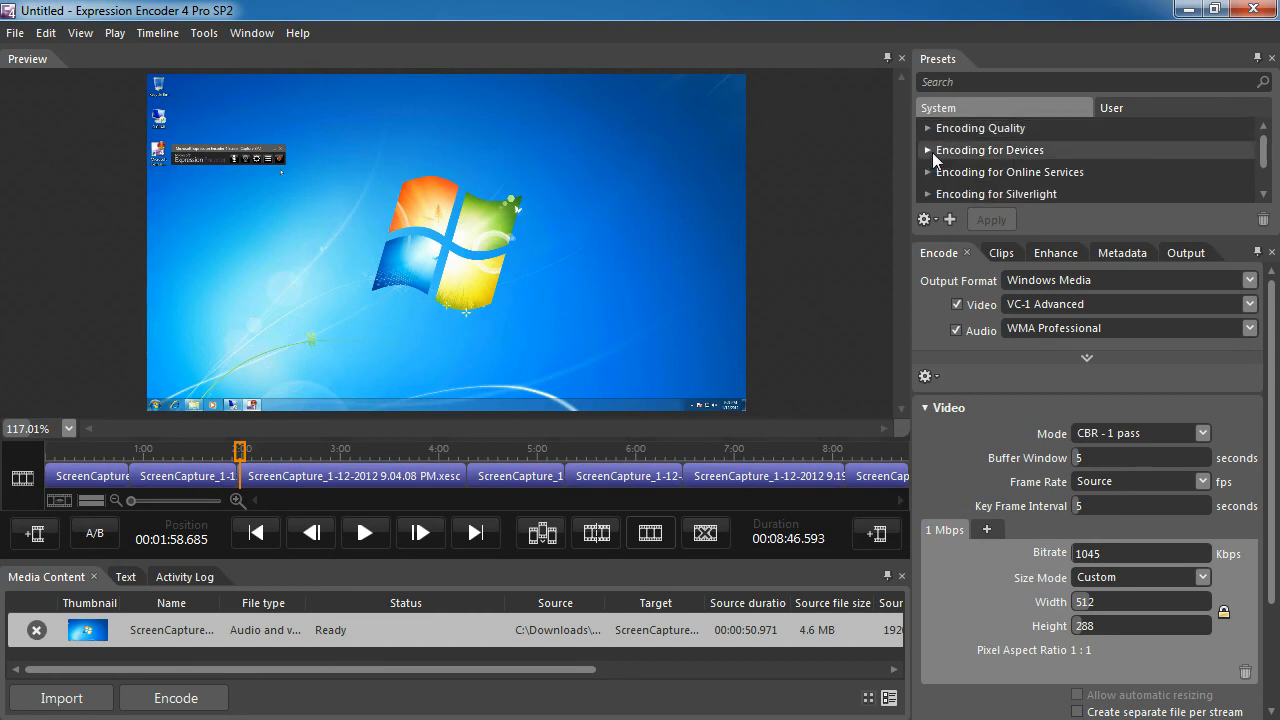
scroll(955, 196, "down", 1)
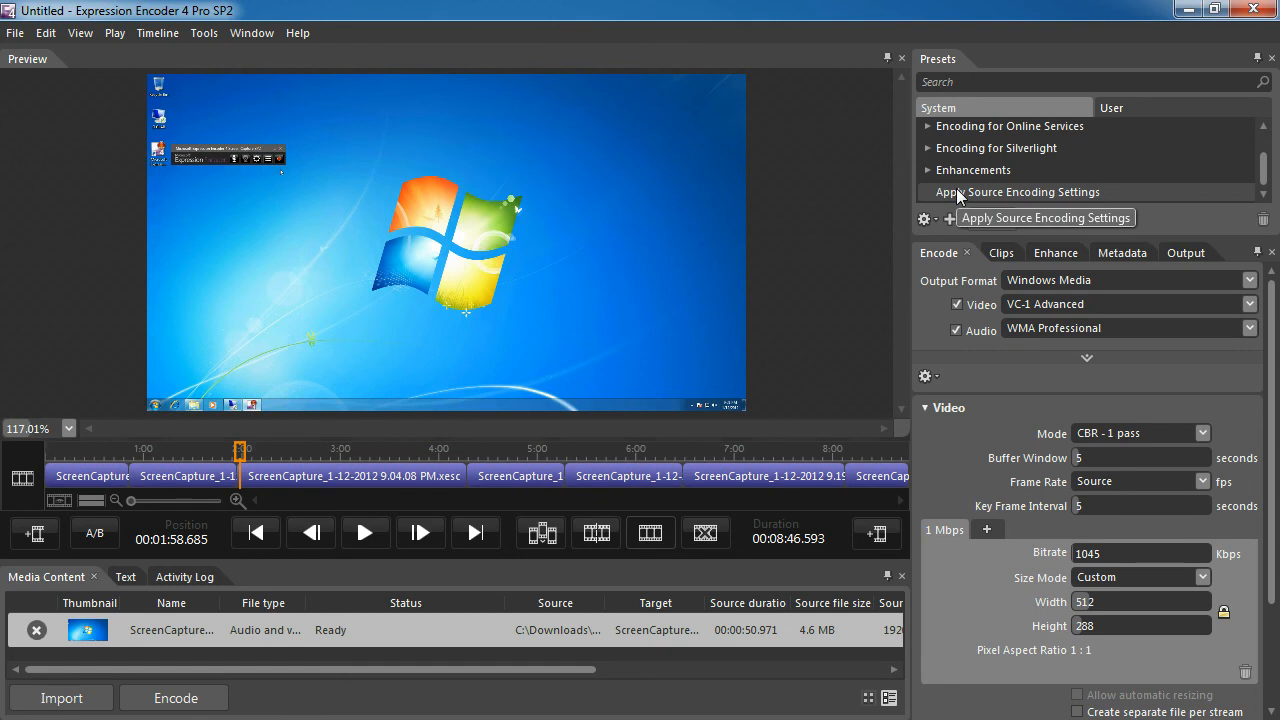
scroll(990, 195, "up", 1)
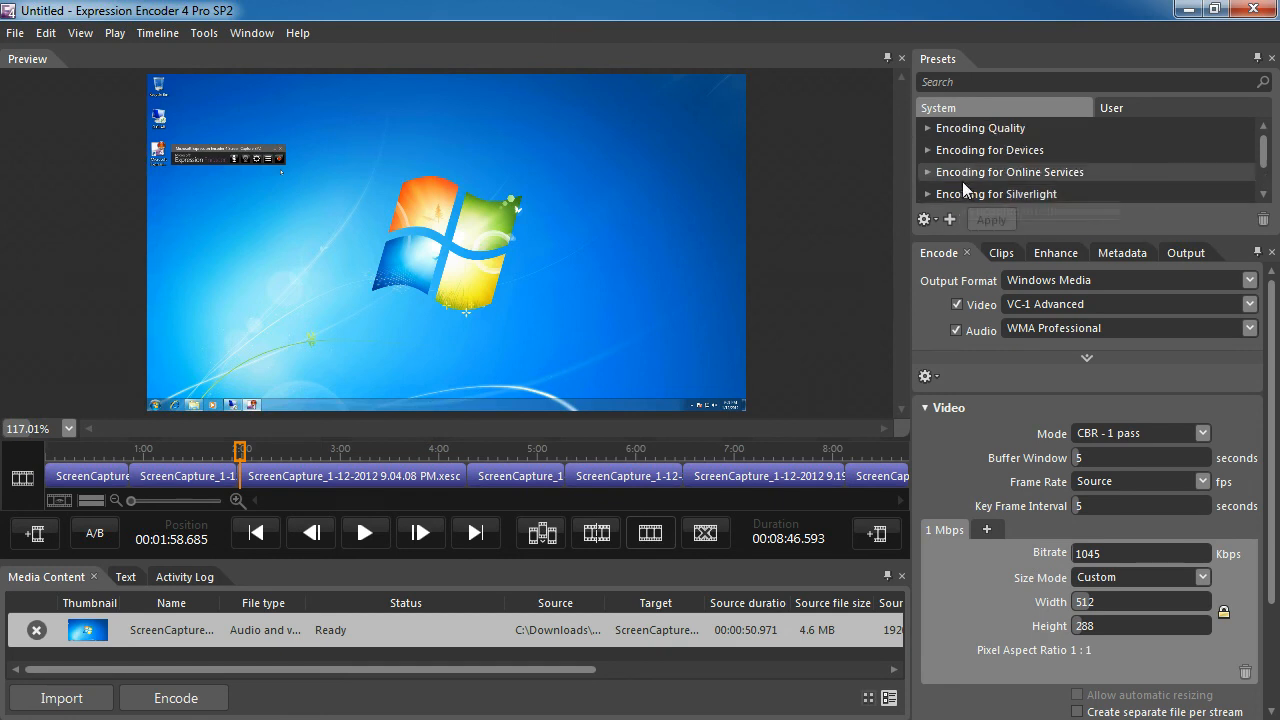
left_click(928, 171)
scroll(952, 188, "down", 1)
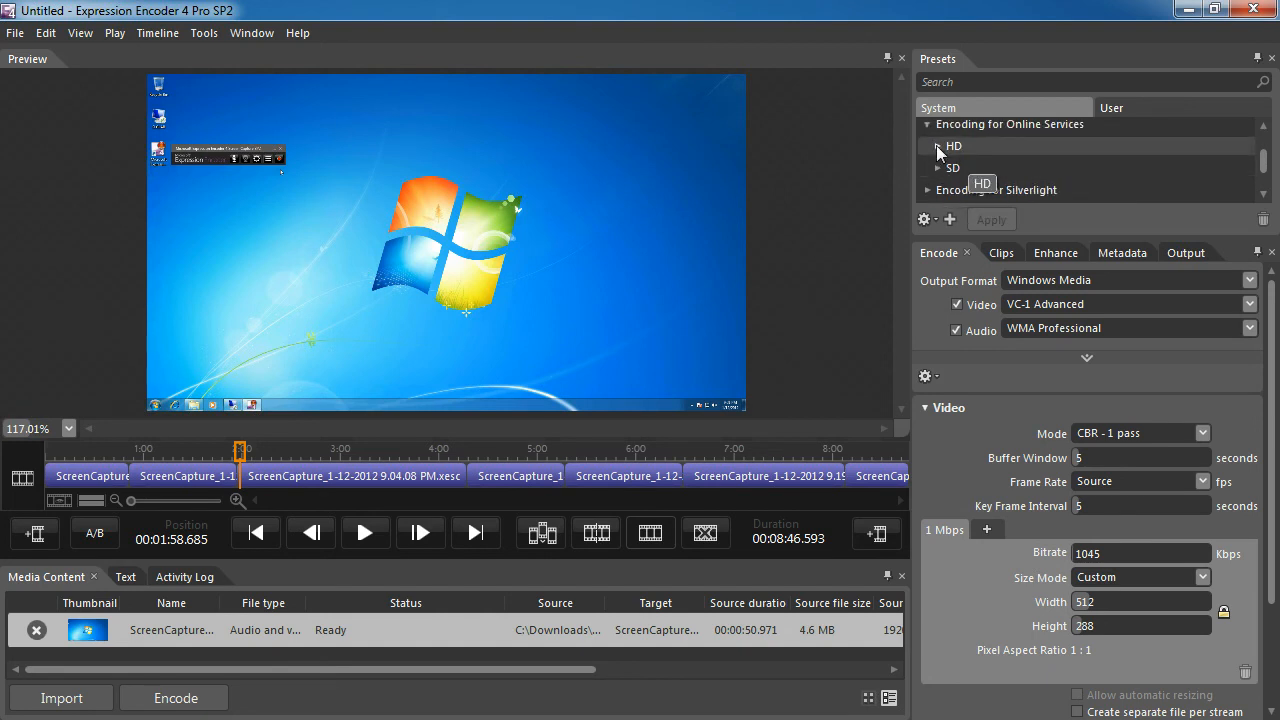
left_click(937, 146)
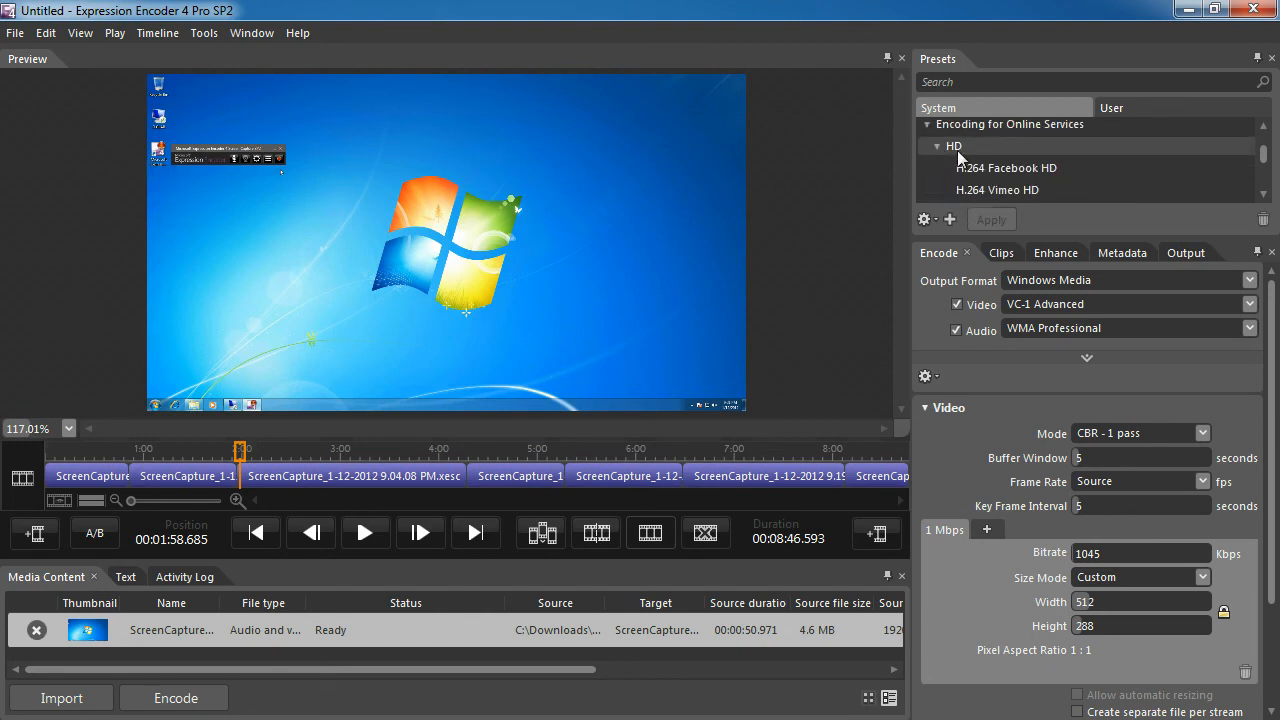
scroll(958, 155, "down", 1)
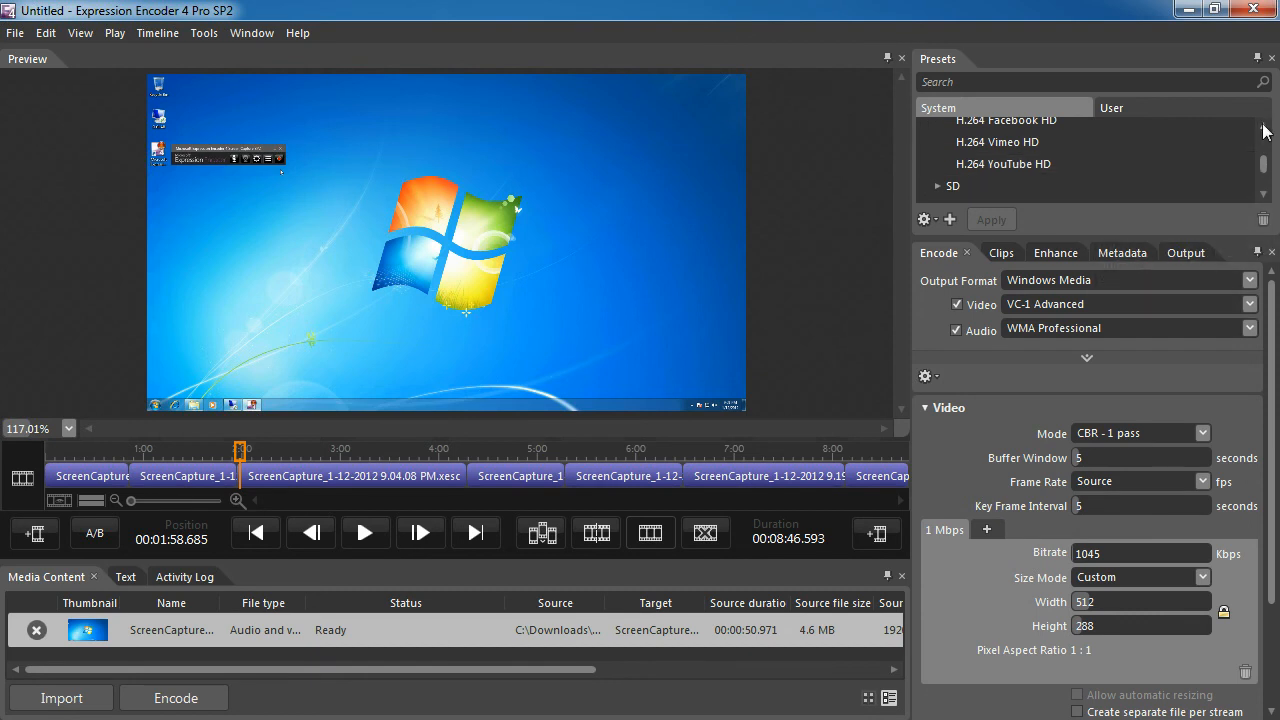
mouse_move(1054, 122)
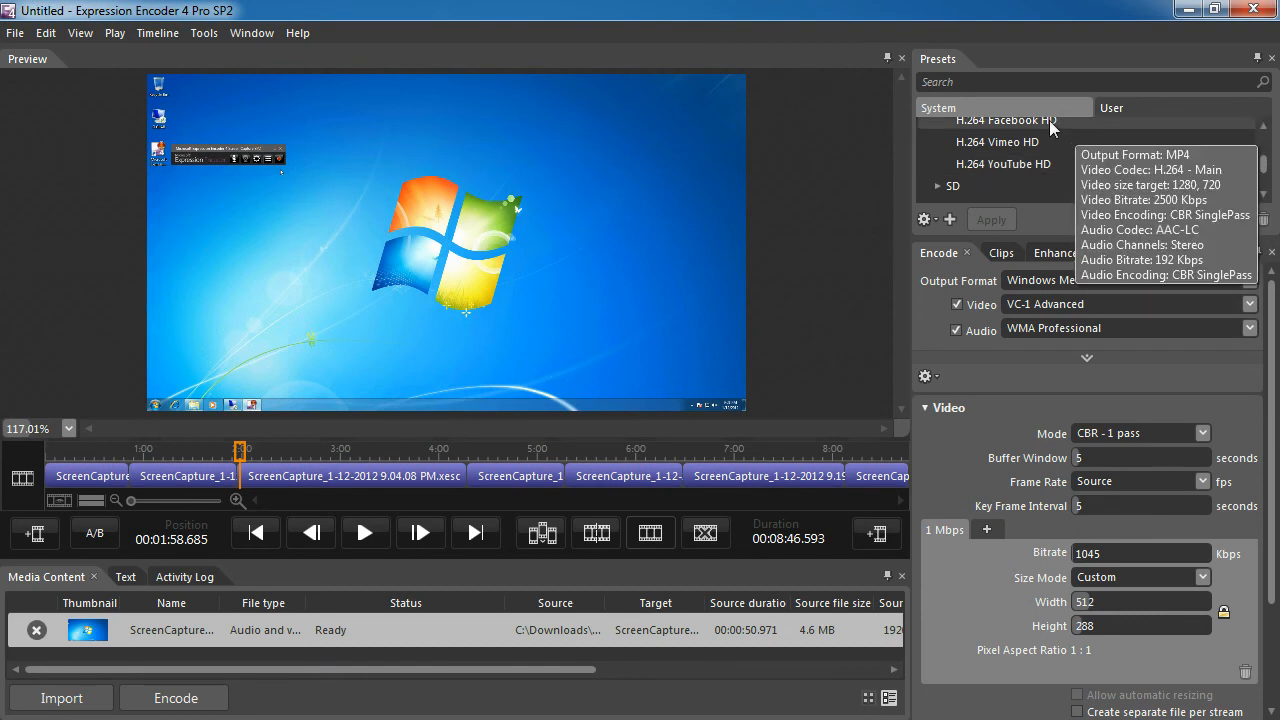
mouse_move(1036, 166)
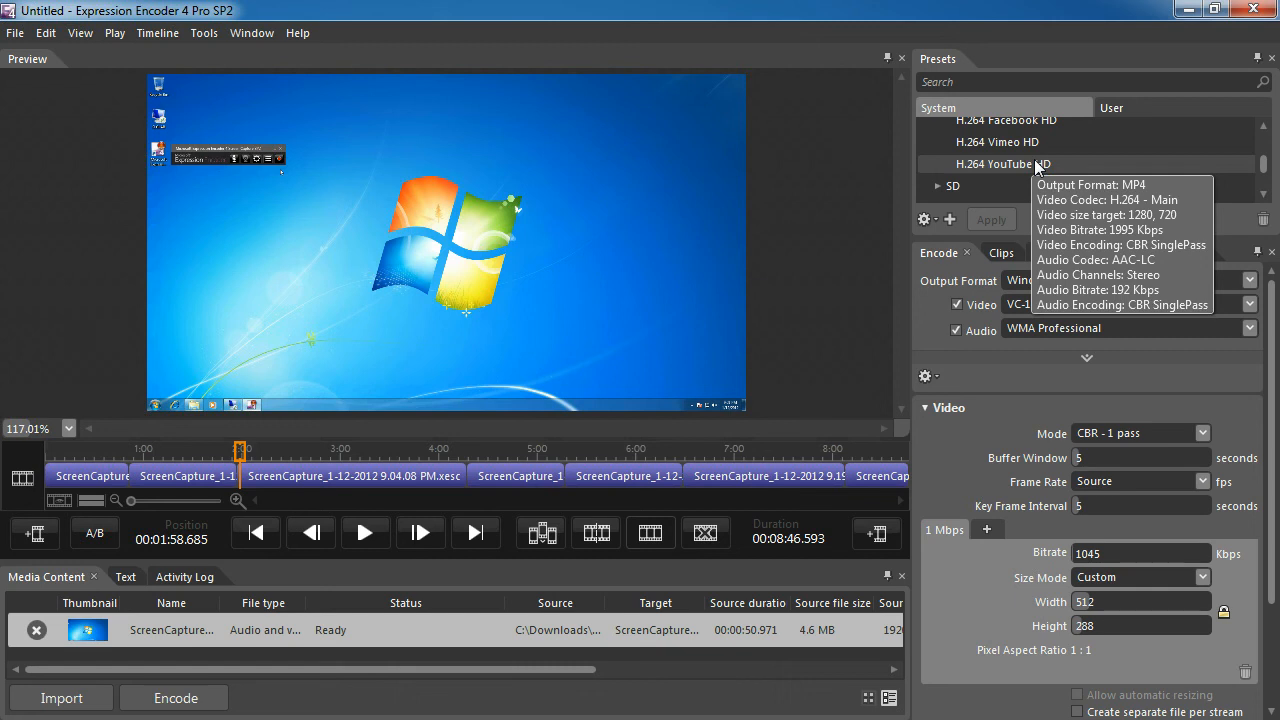
double_click(1036, 166)
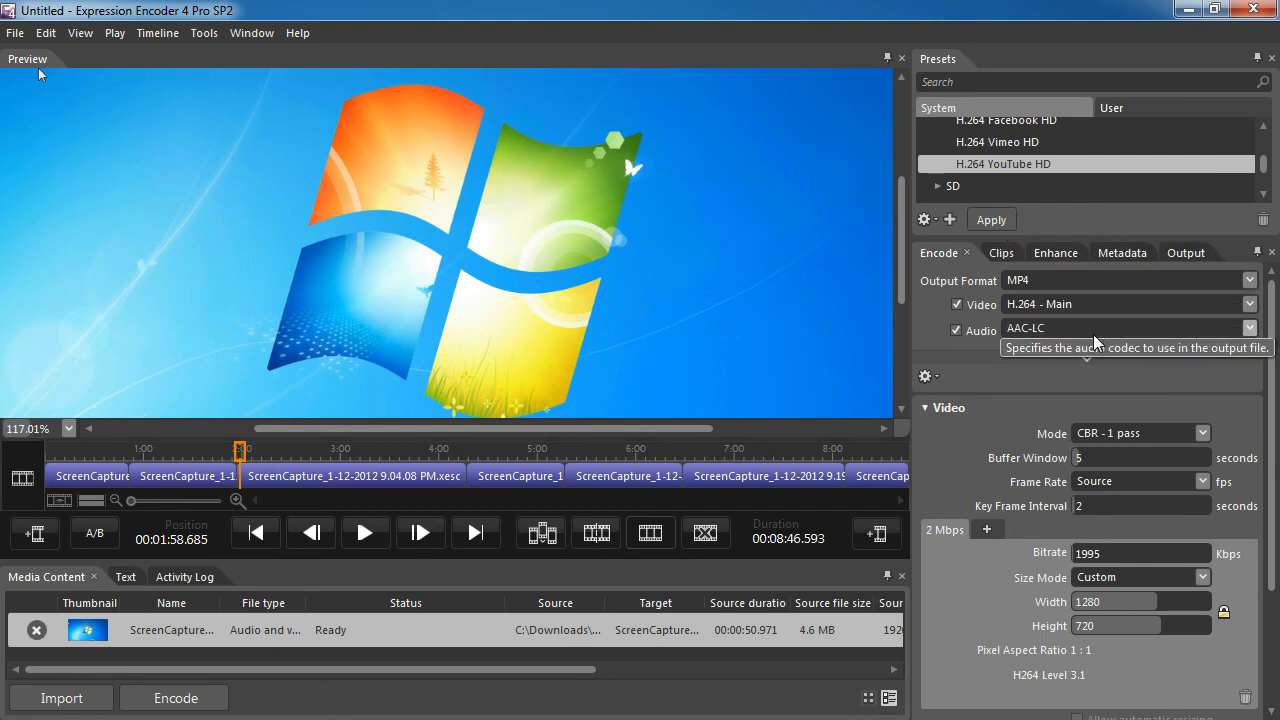
Review the video and audio encoding settings and start encoding the edited timeline
left_click_drag(1275, 417, 1275, 490)
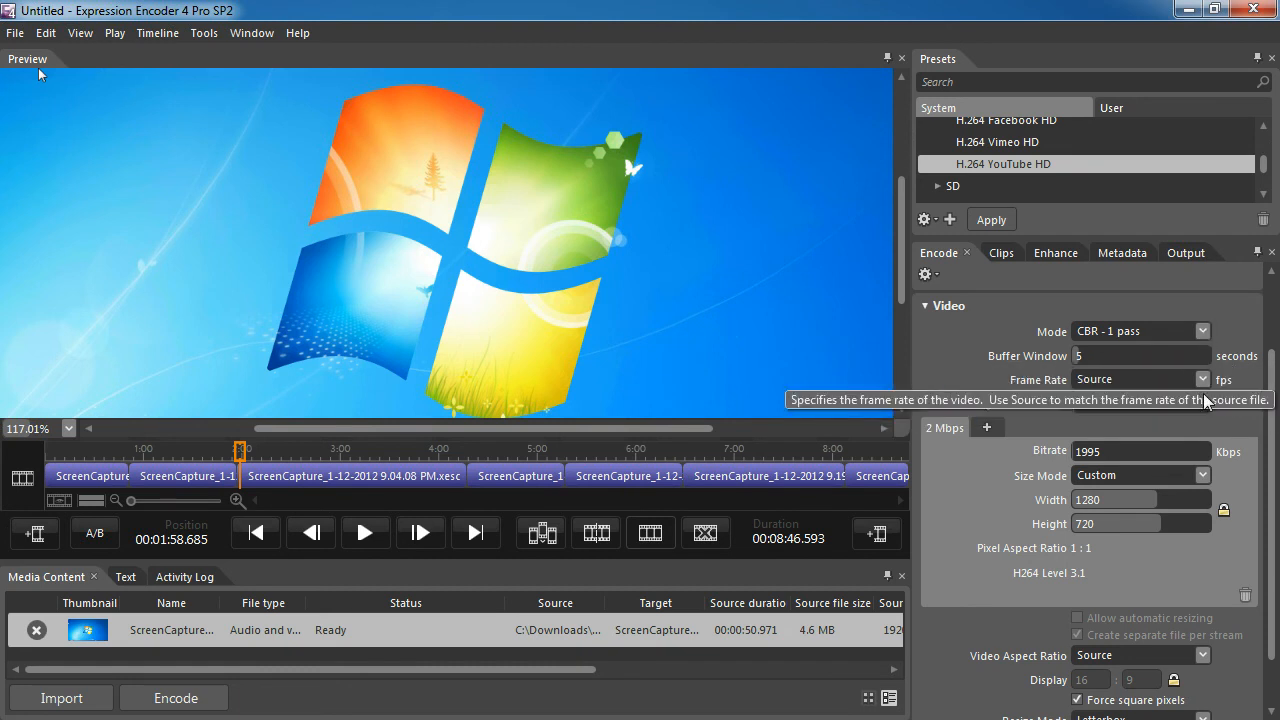
left_click_drag(1273, 458, 1271, 527)
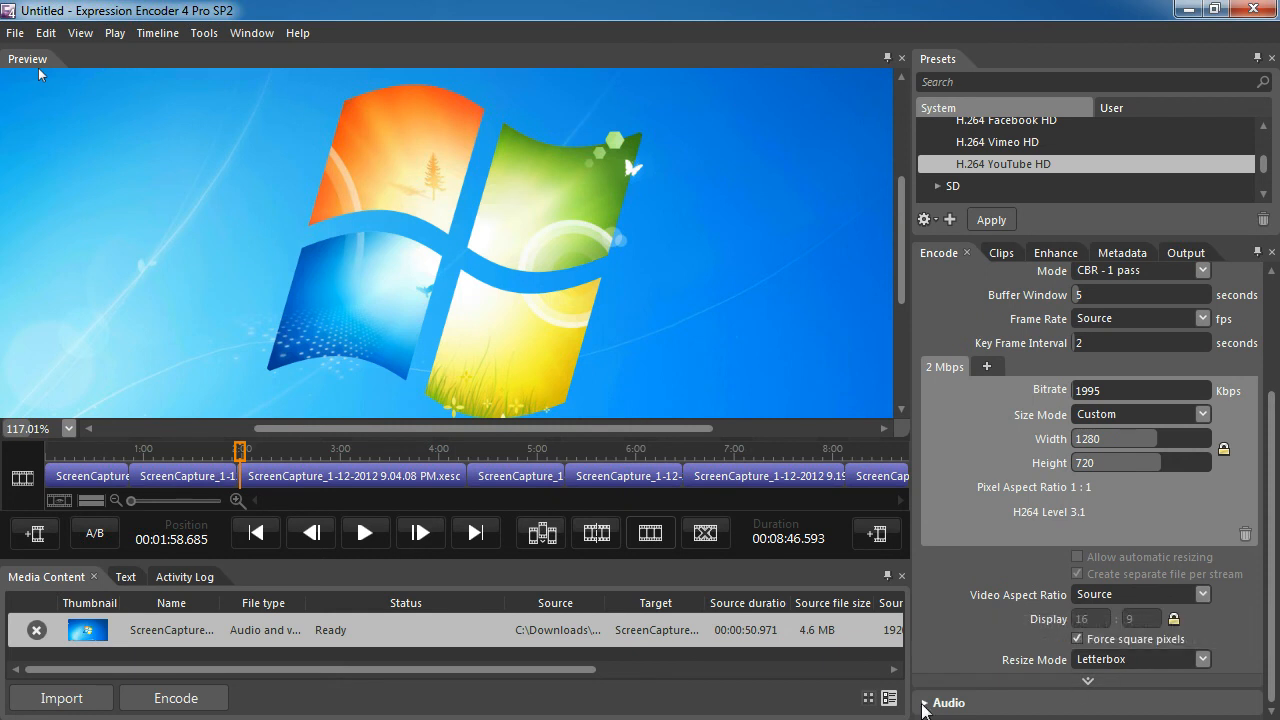
left_click(926, 704)
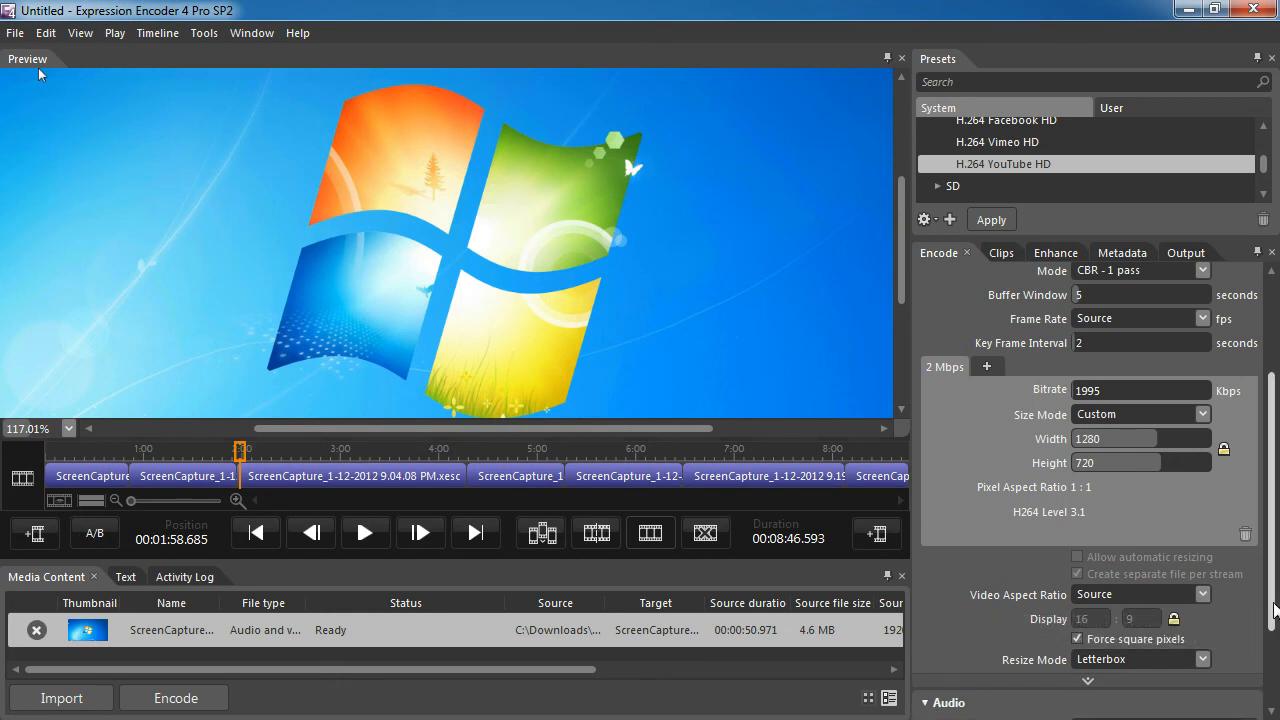
left_click_drag(1272, 602, 1274, 686)
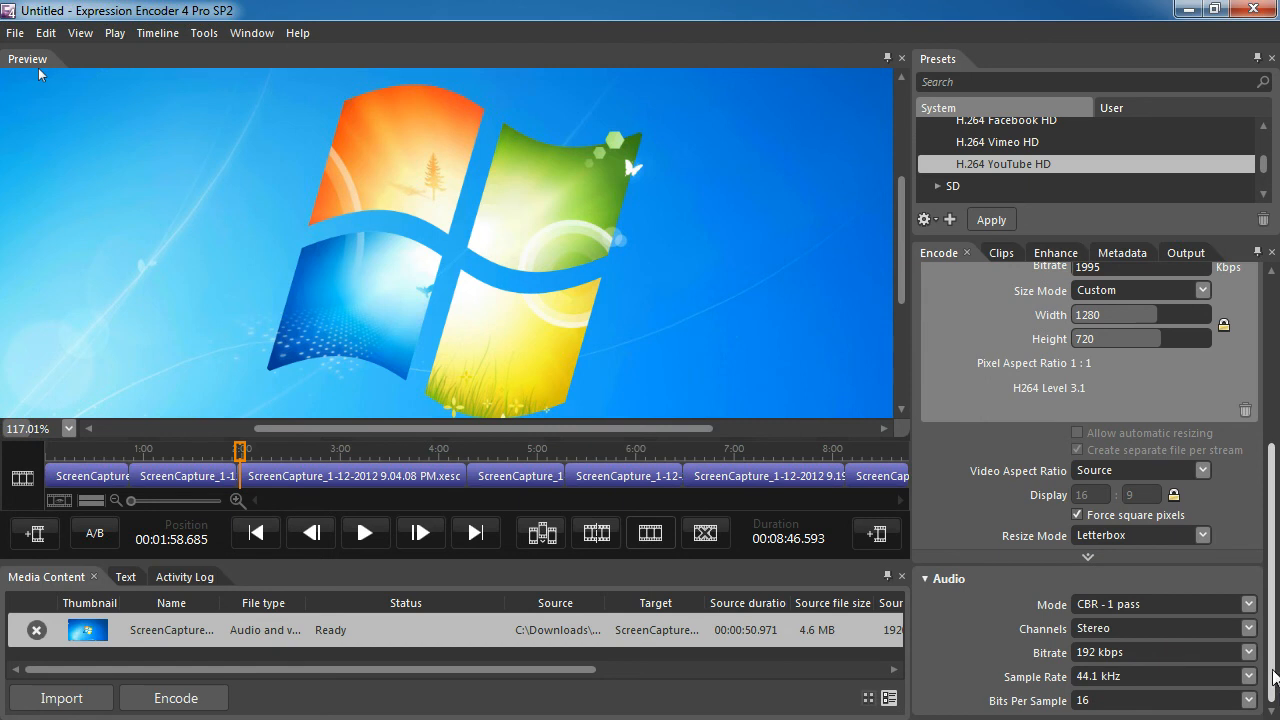
left_click_drag(1274, 678, 1274, 460)
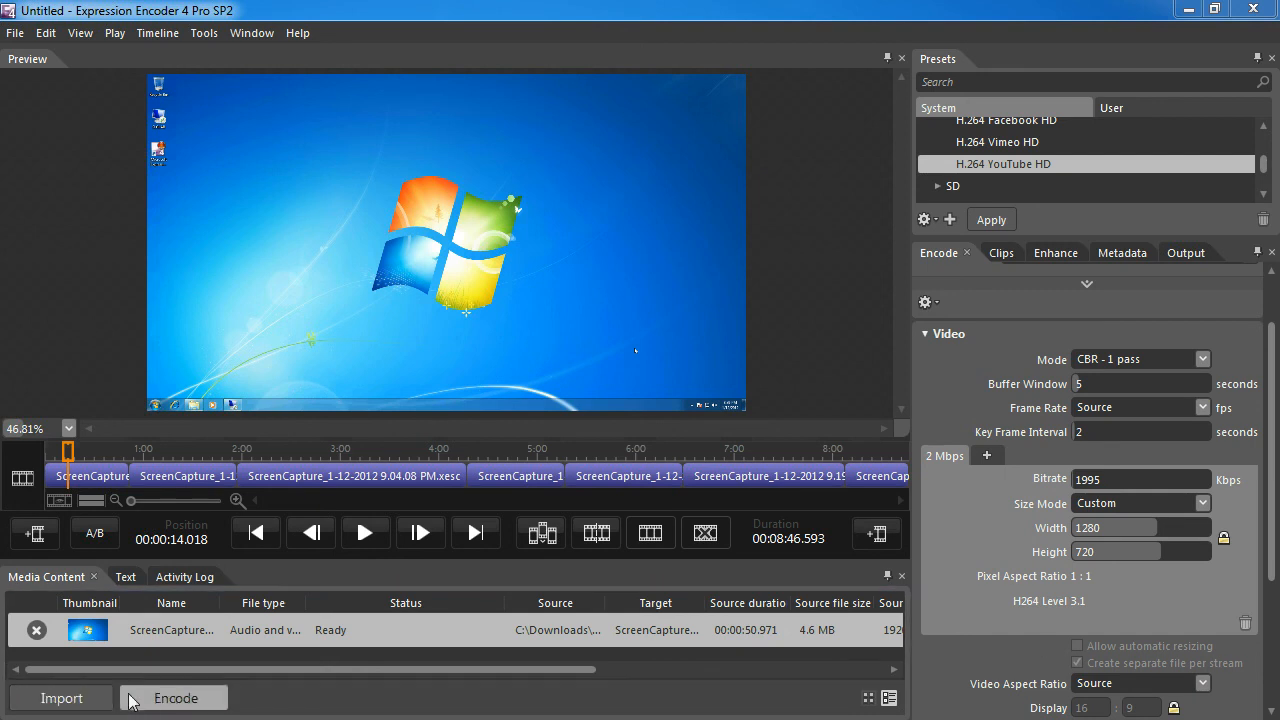
left_click(157, 700)
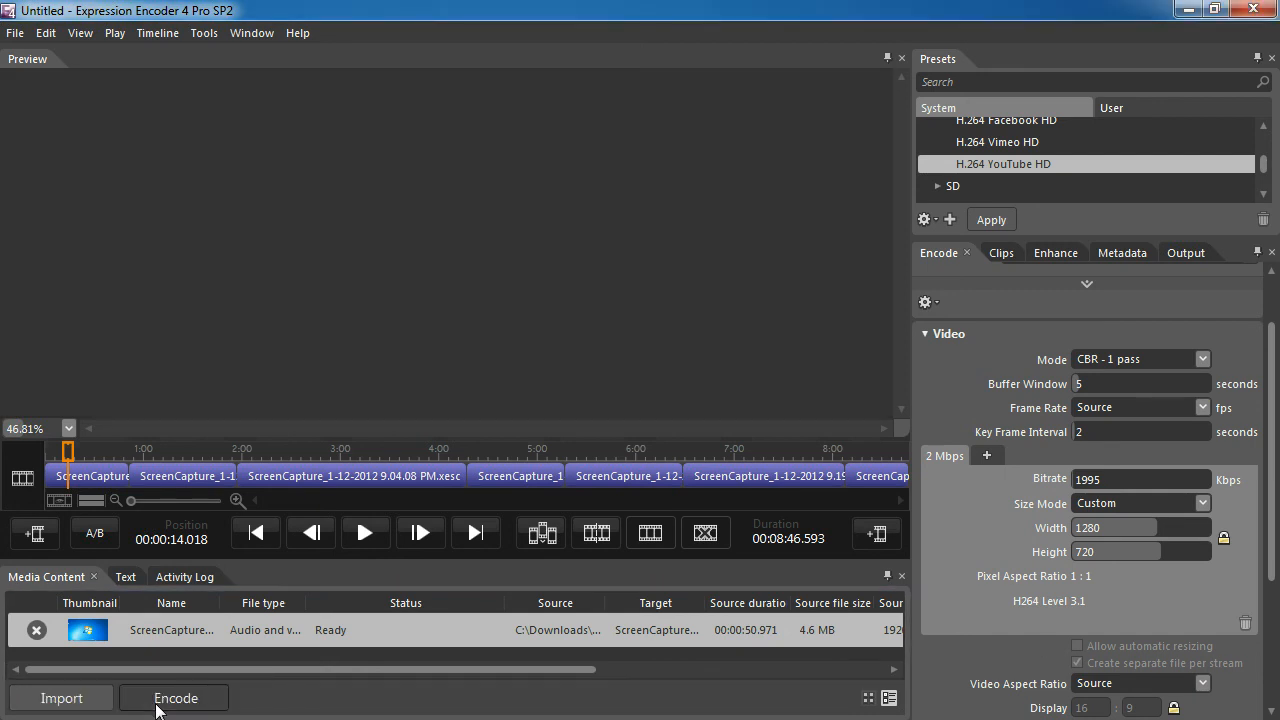